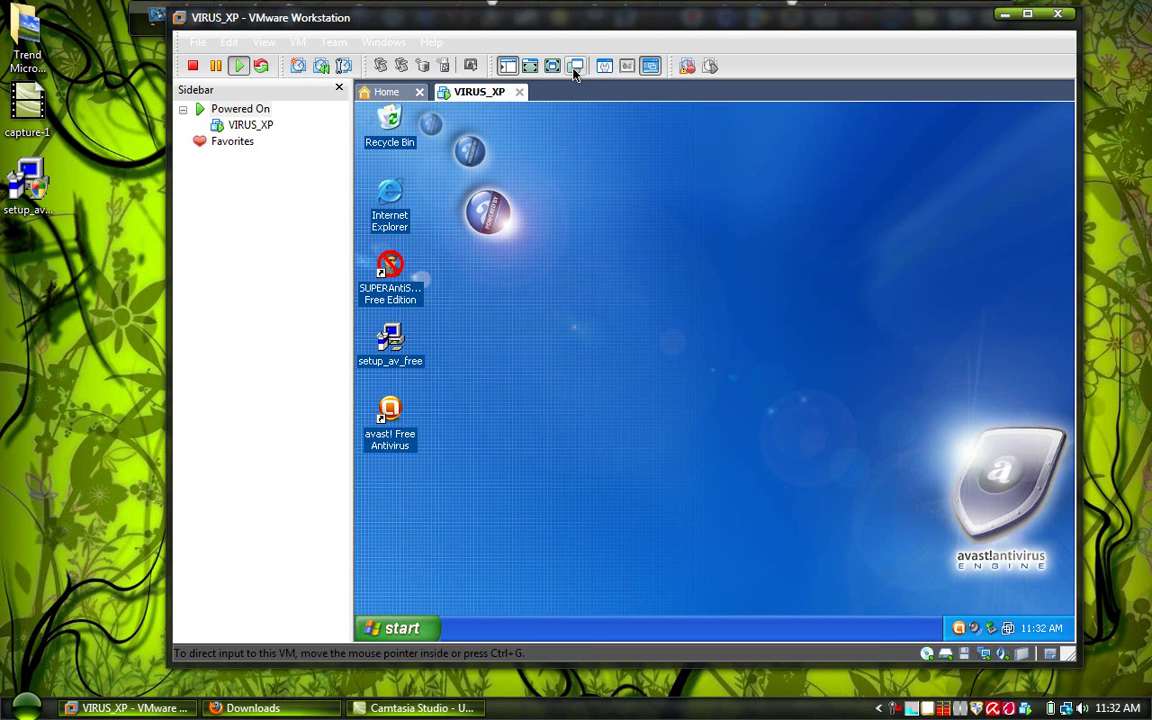
- Switch the VIRUS_XP virtual machine to full-screen view in VMware Workstation
click(575, 66)
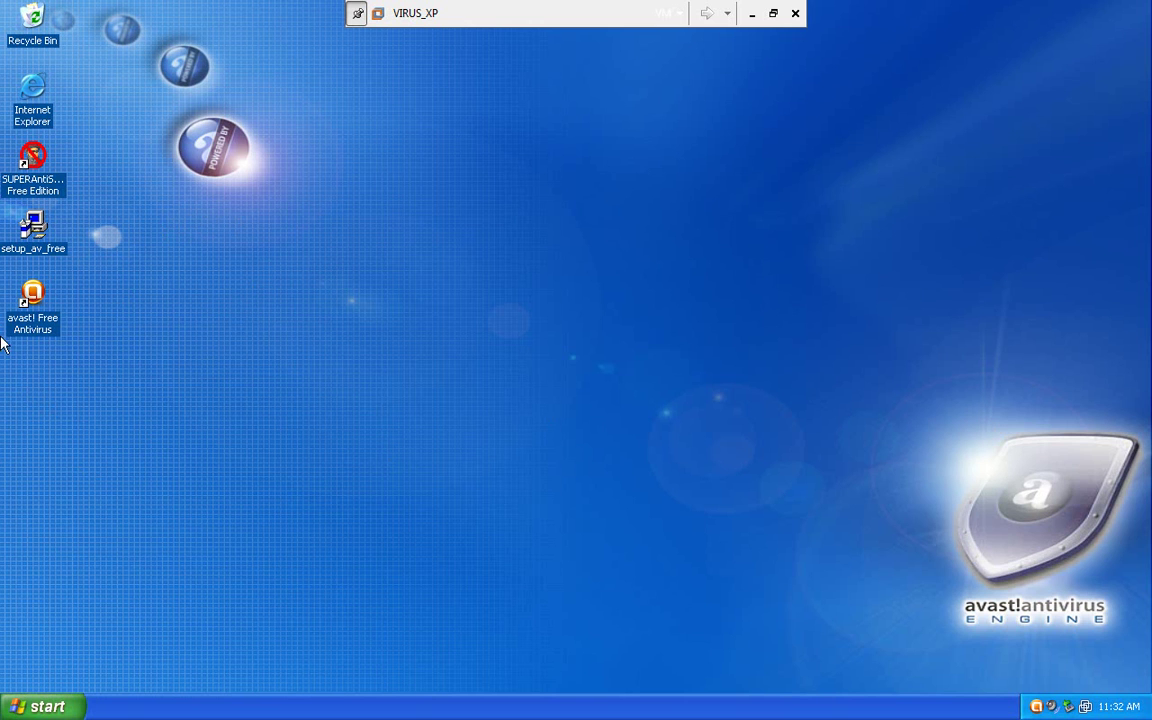
right_click(33, 236)
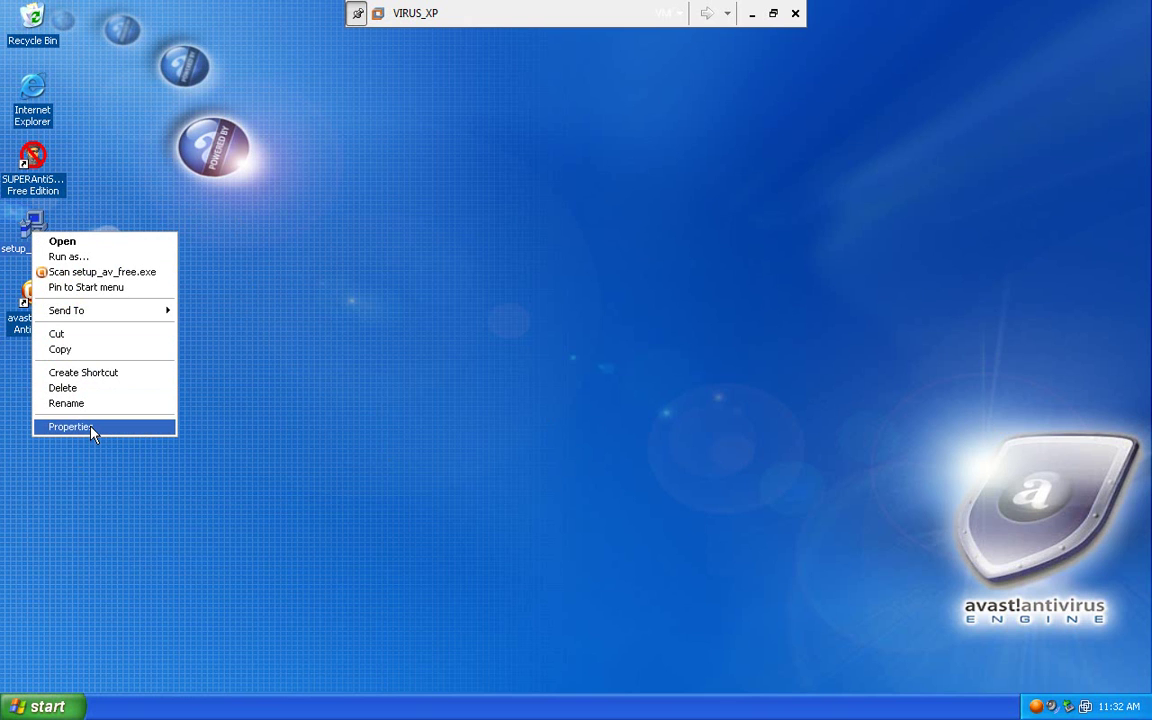
click(188, 465)
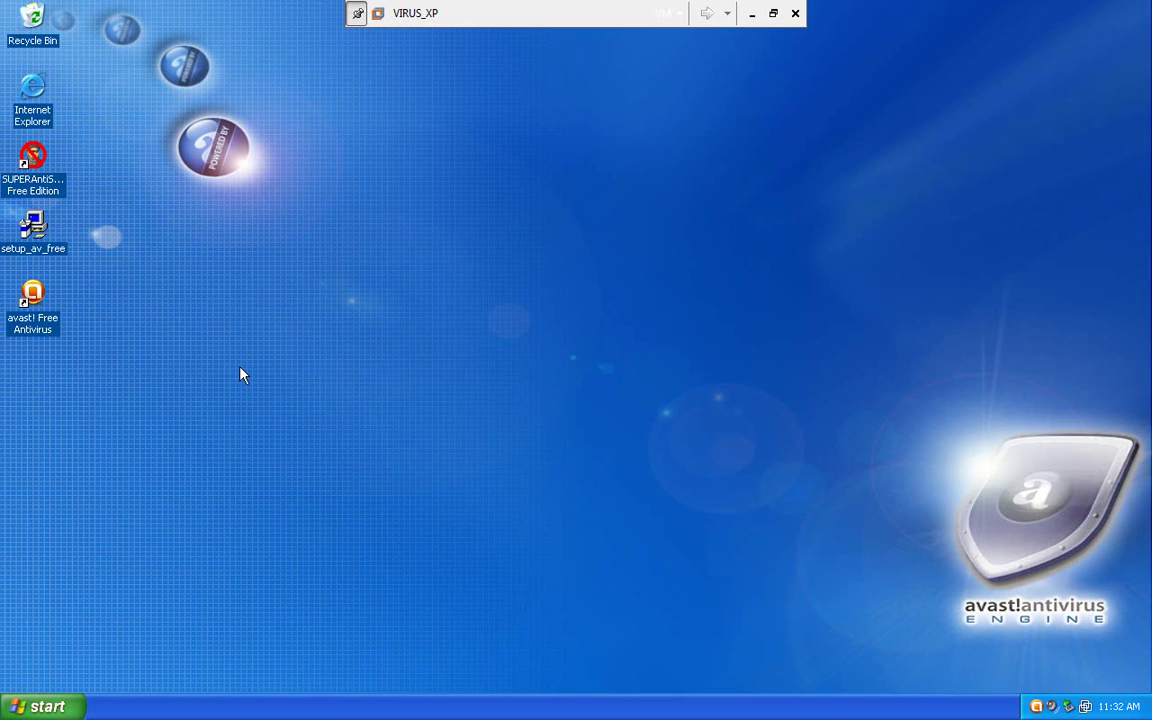
right_click(16, 253)
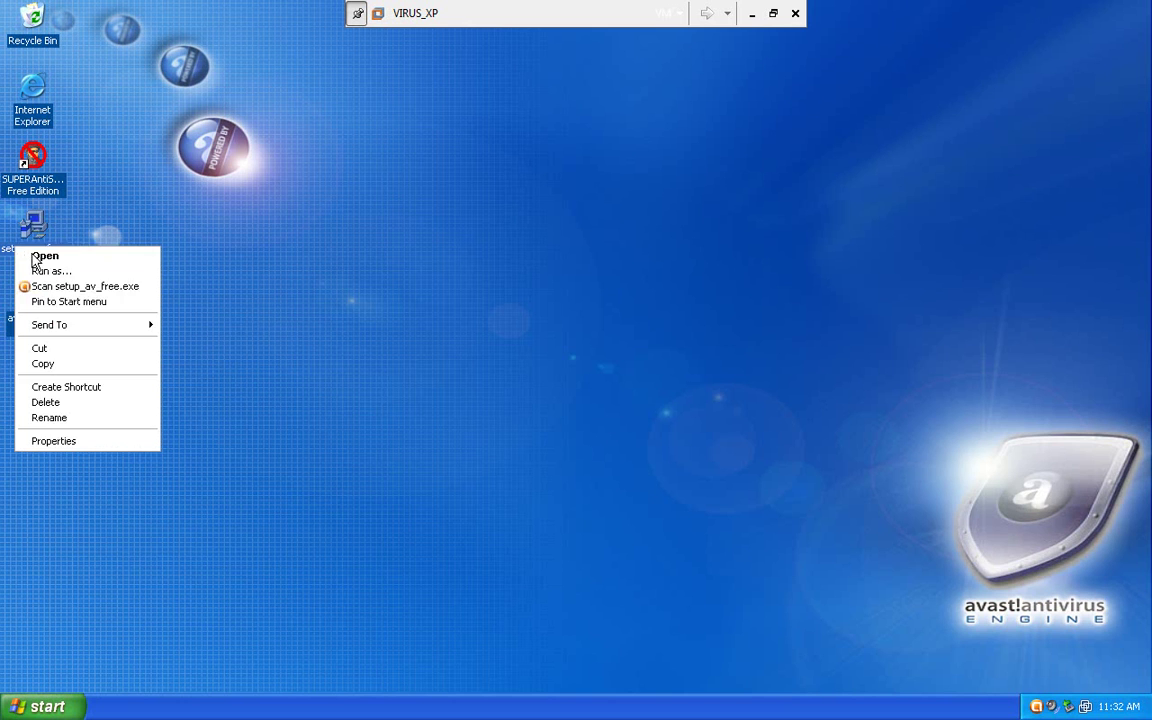
click(84, 446)
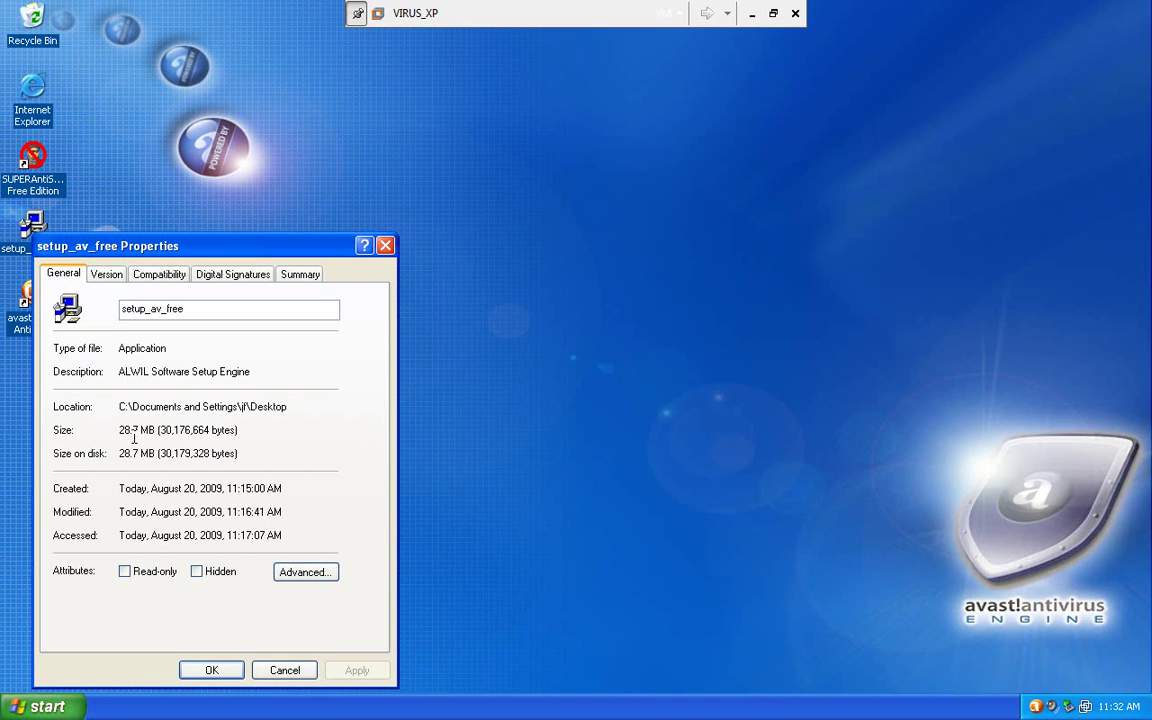
click(385, 245)
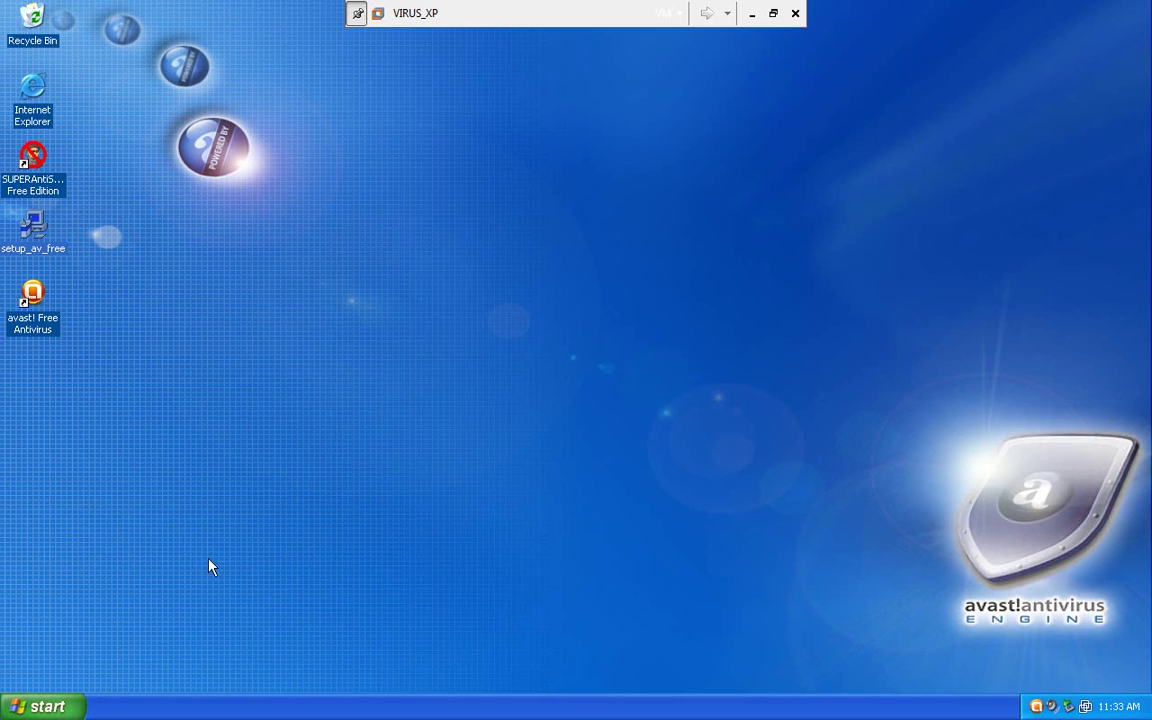
- Open avast! from the tray, centre its window, and show the protection status details
double_click(1036, 708)
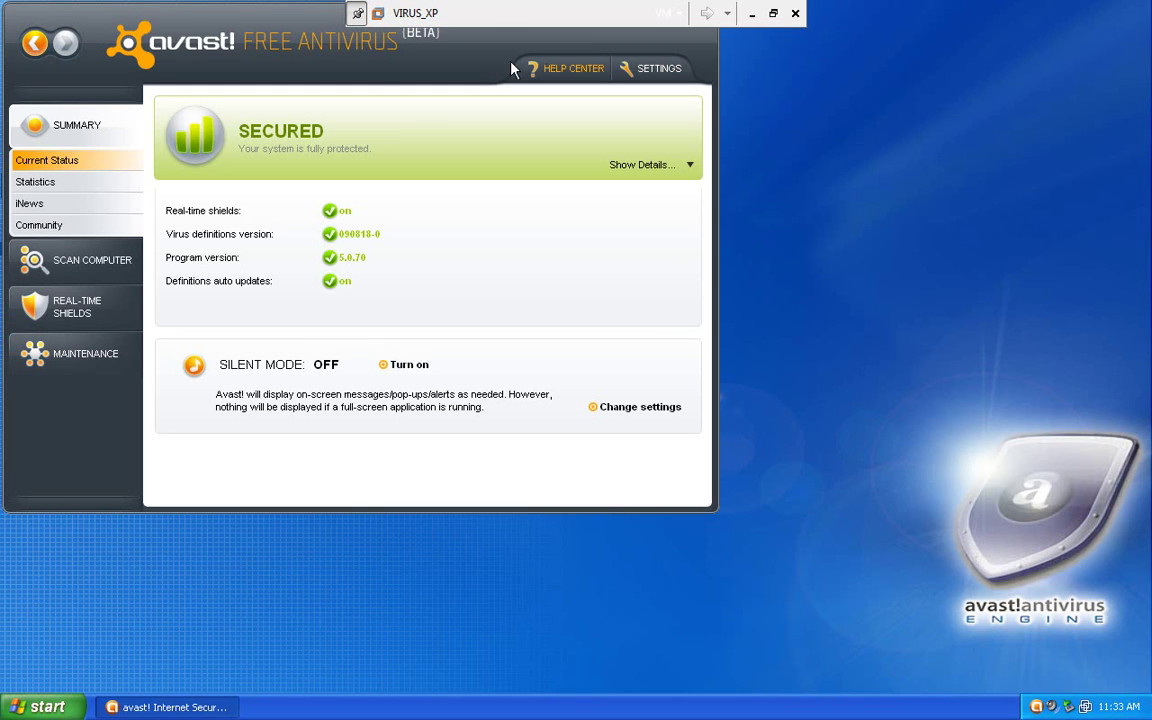
drag(312, 14, 598, 96)
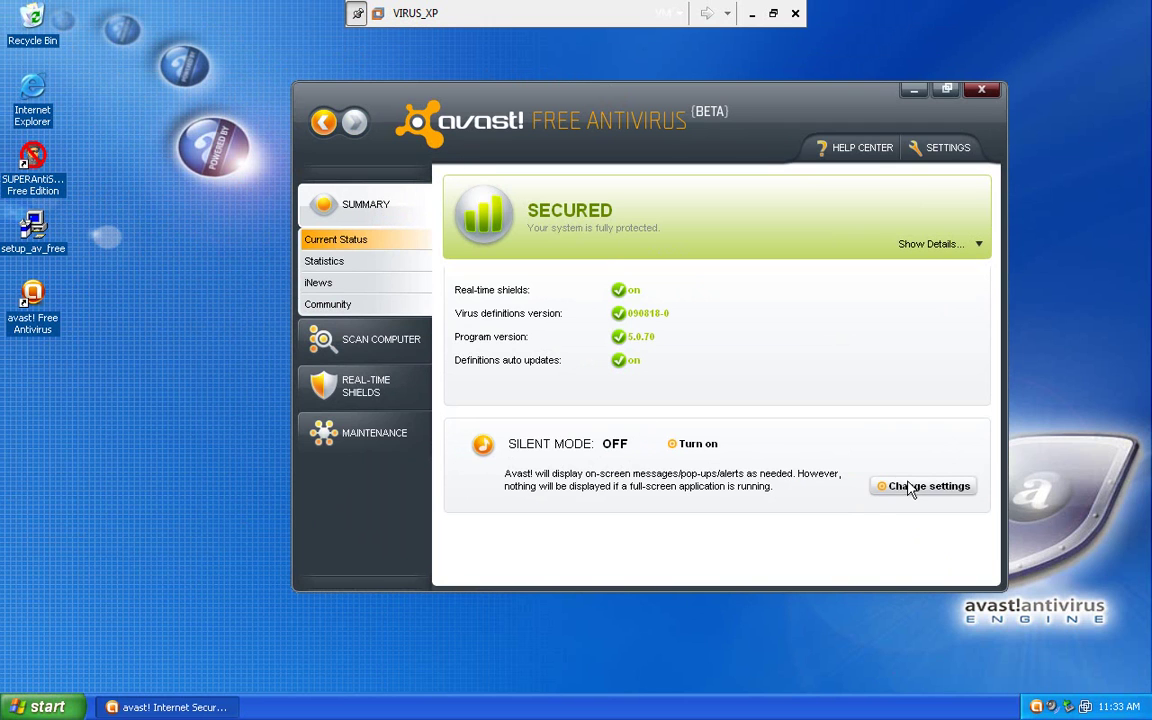
click(922, 250)
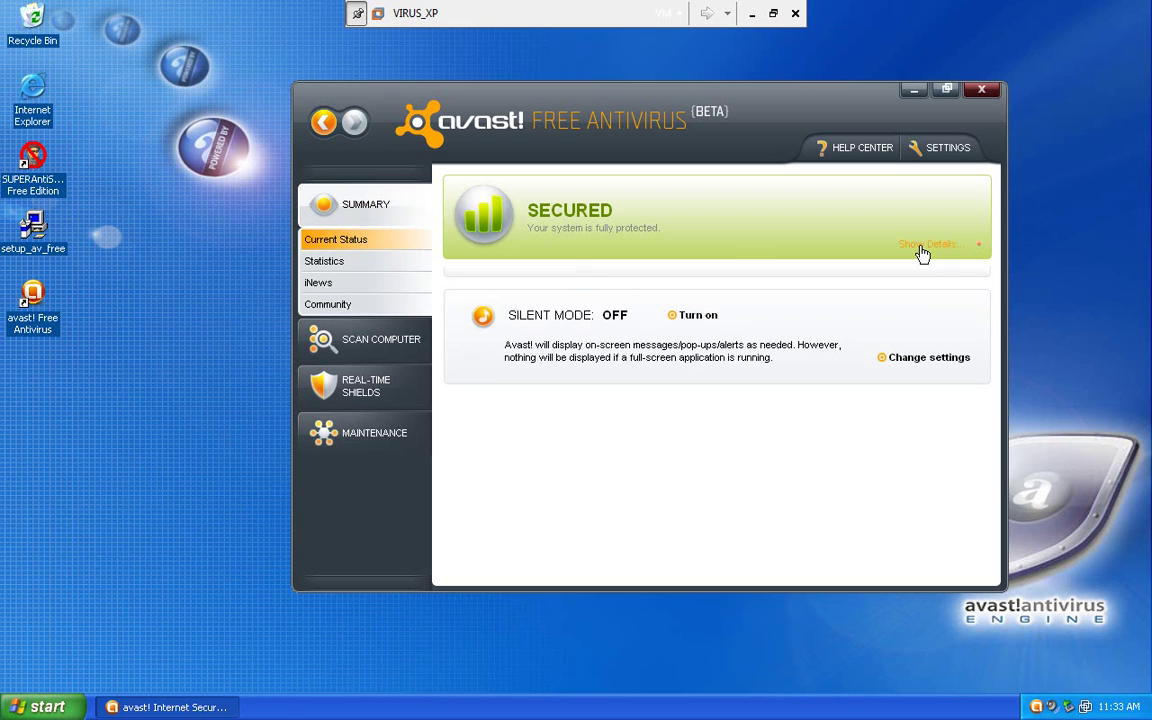
click(922, 248)
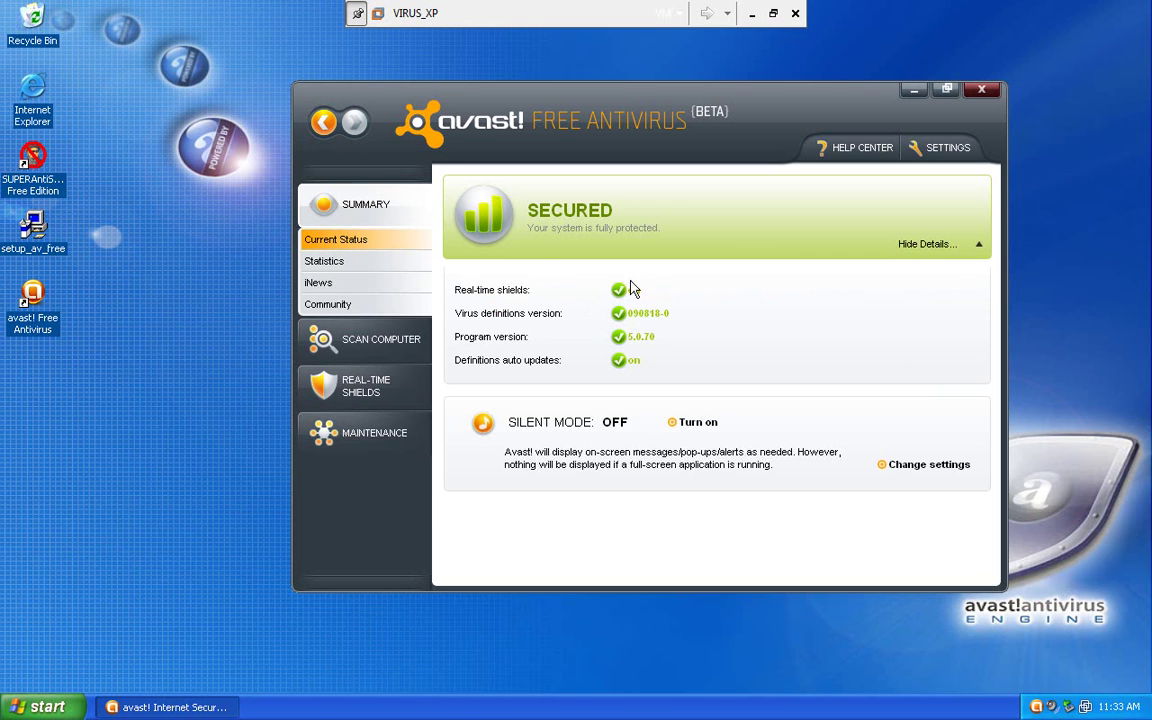
- Open the Statistics page and chart the Web Shield
click(347, 265)
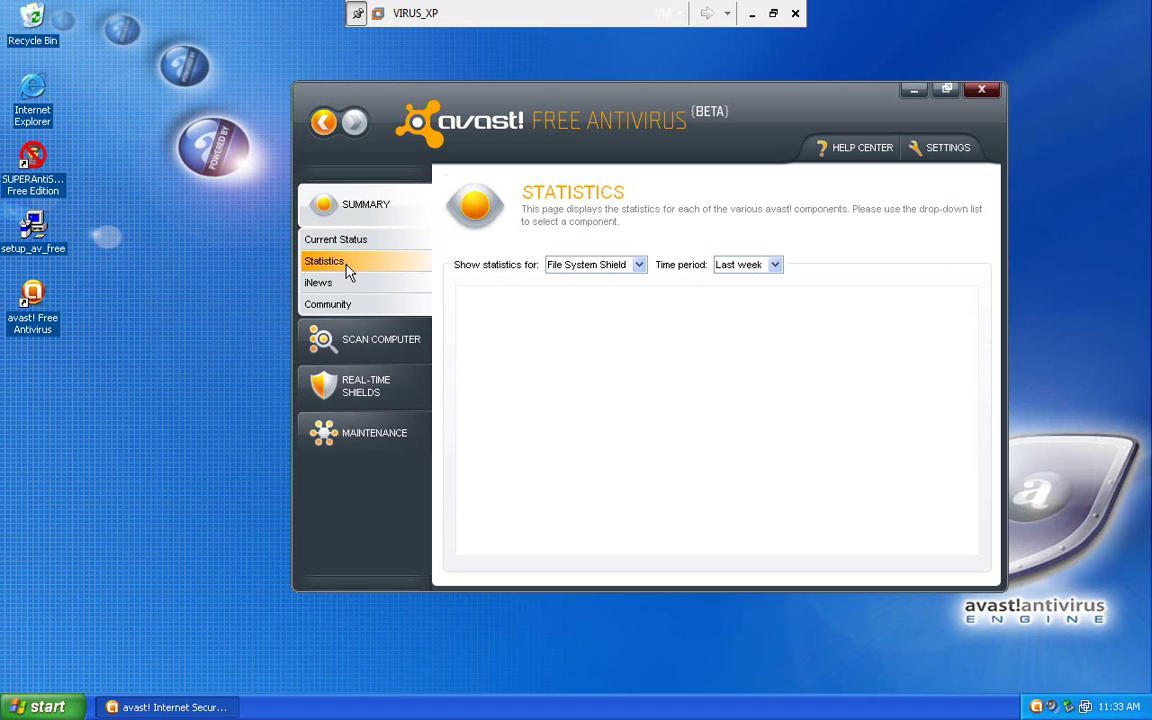
mouse_move(630, 480)
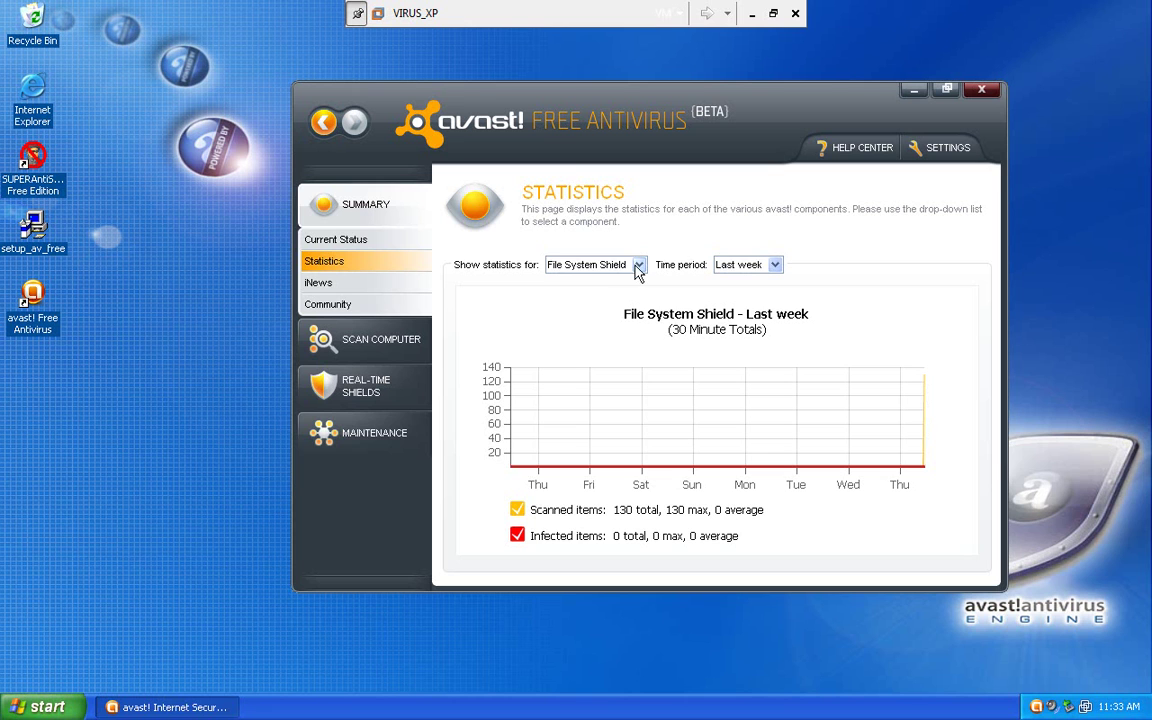
click(585, 266)
click(590, 311)
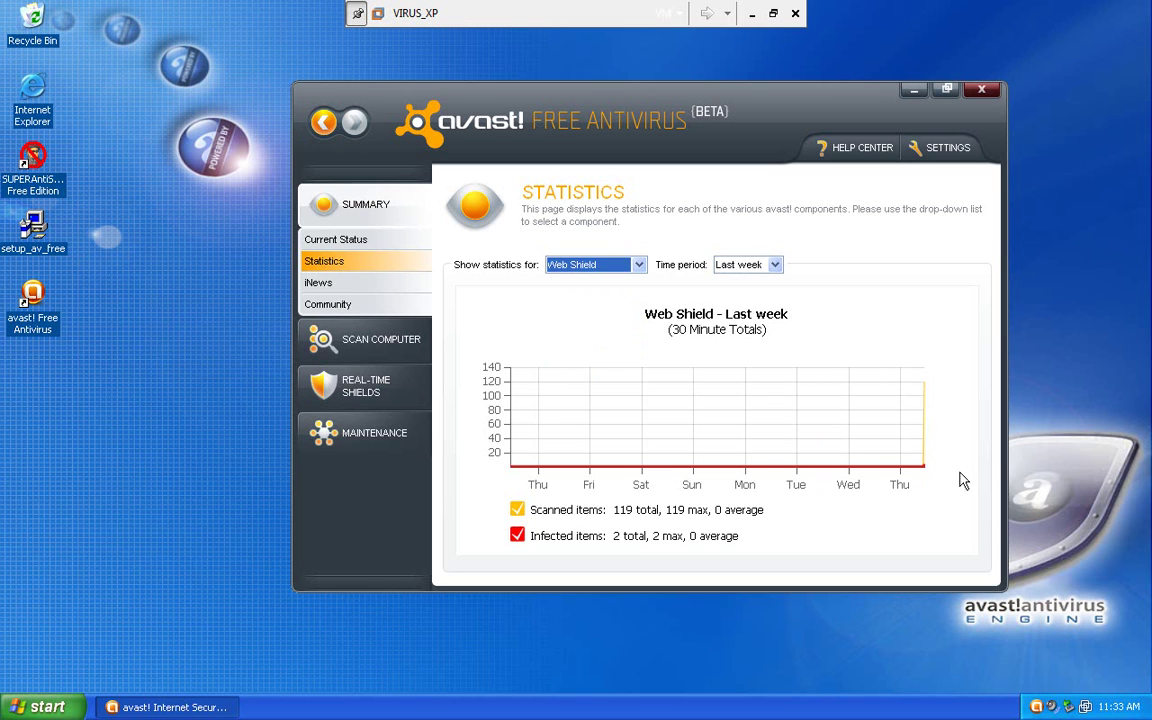
- Chart the P2P Shield, then settle on the Mail Shield statistics
mouse_move(918, 469)
click(640, 265)
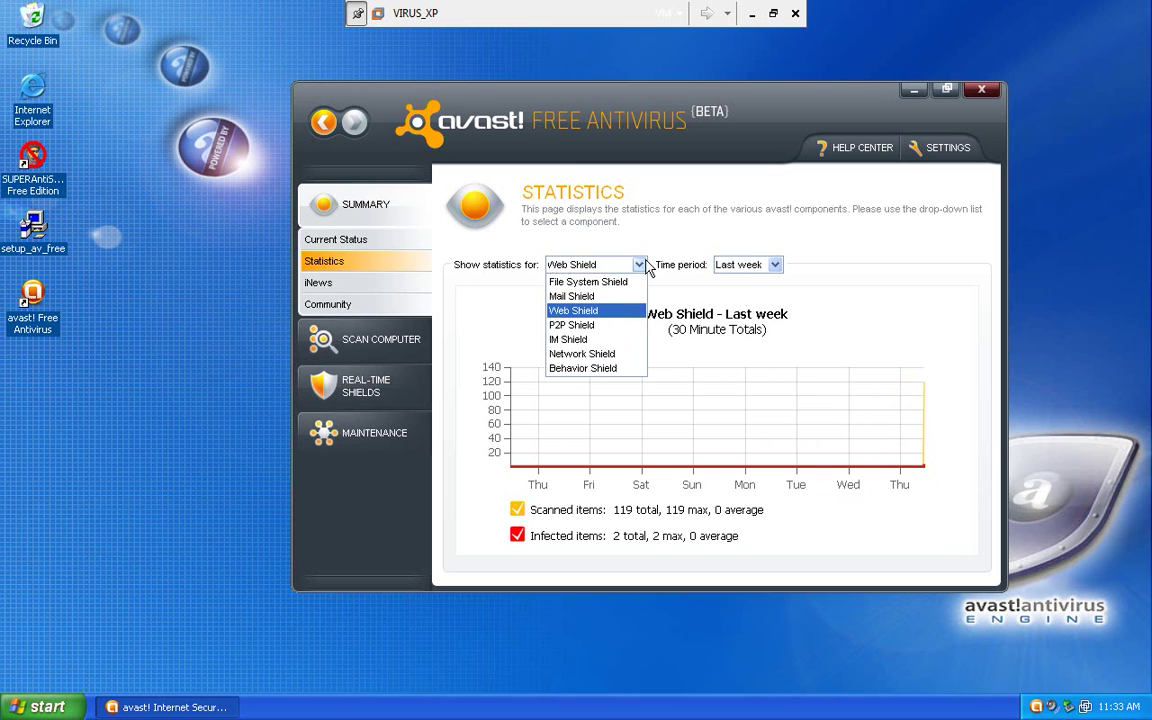
click(627, 335)
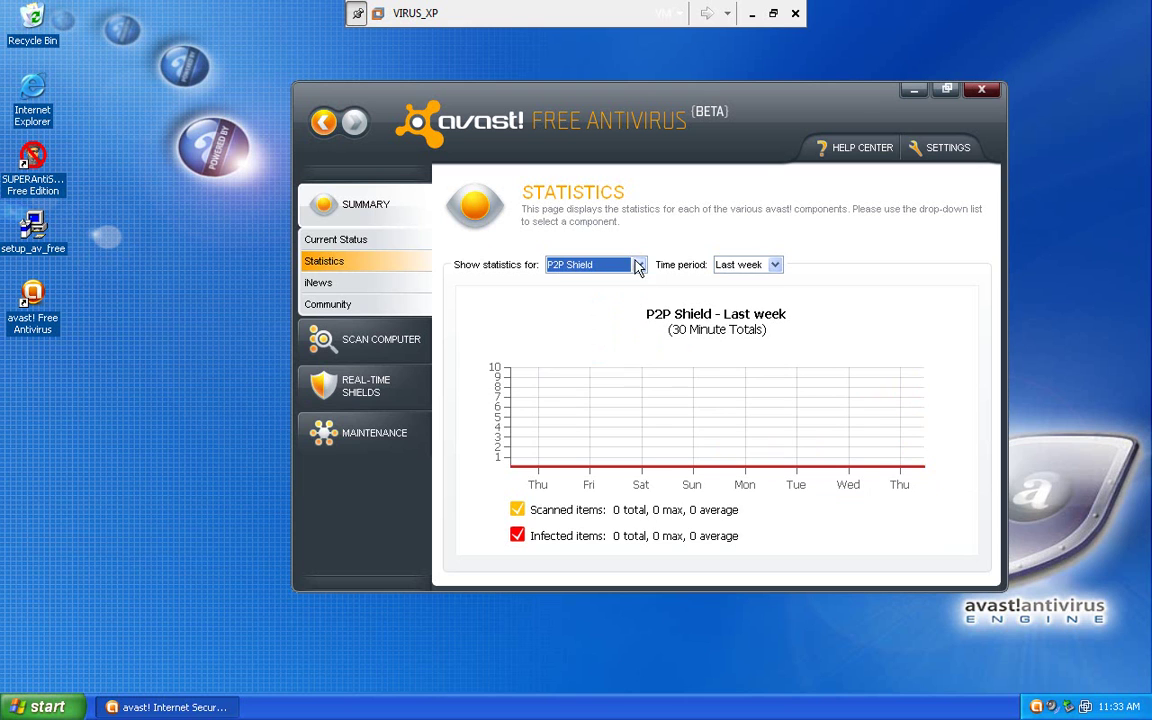
click(639, 265)
click(630, 296)
click(638, 266)
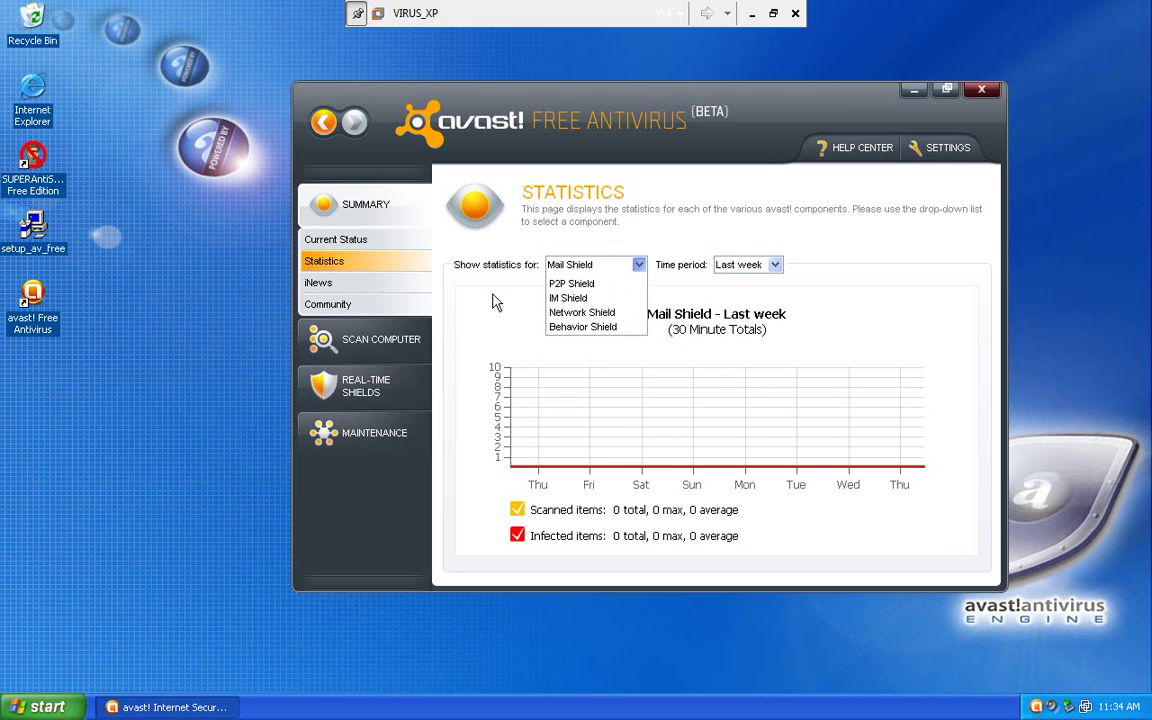
click(430, 285)
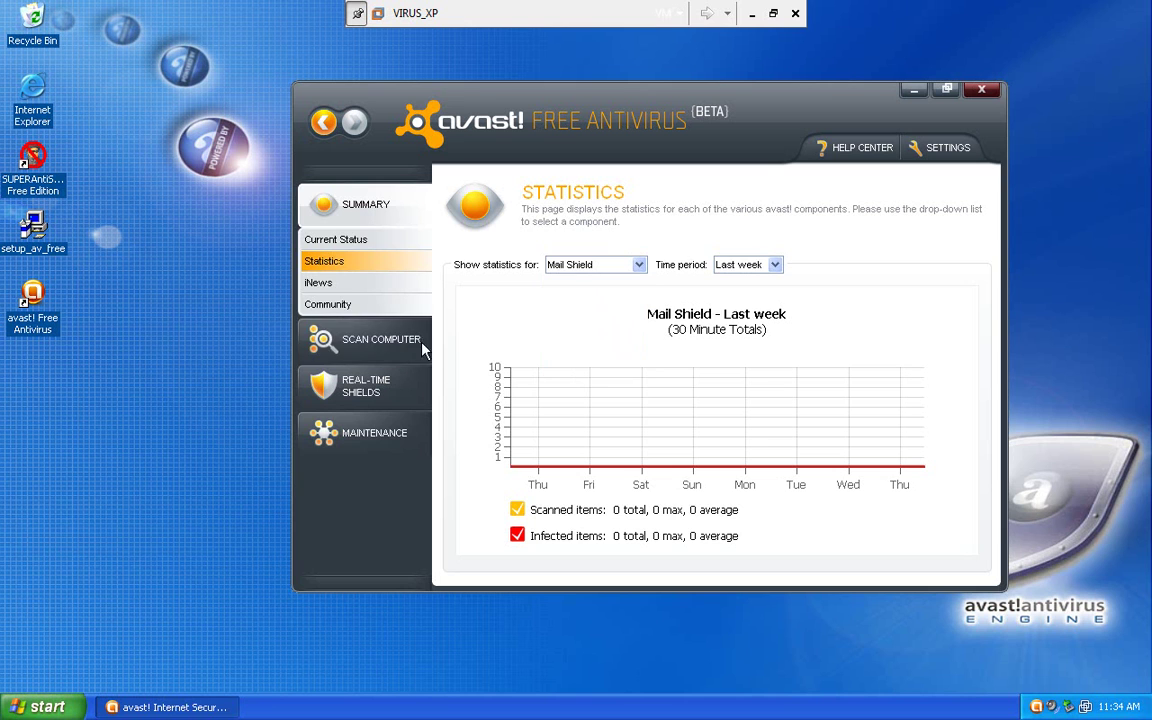
- Browse the iNews and Community pages, then go to the Scan Now page
click(348, 285)
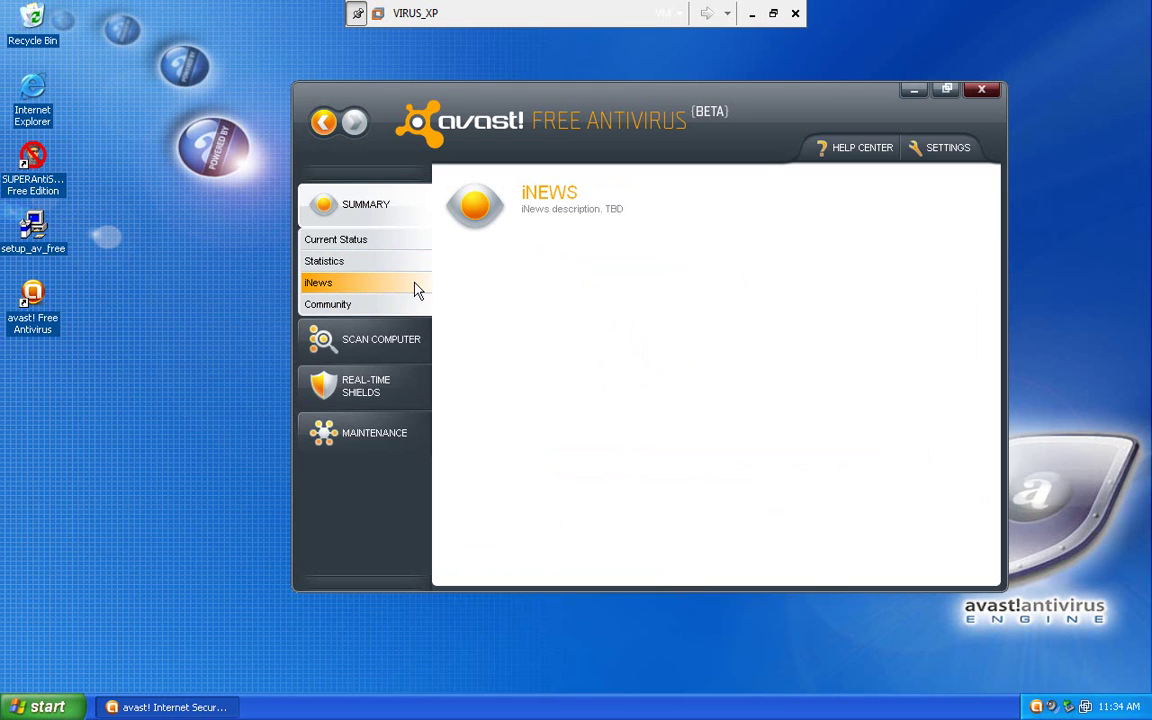
click(336, 304)
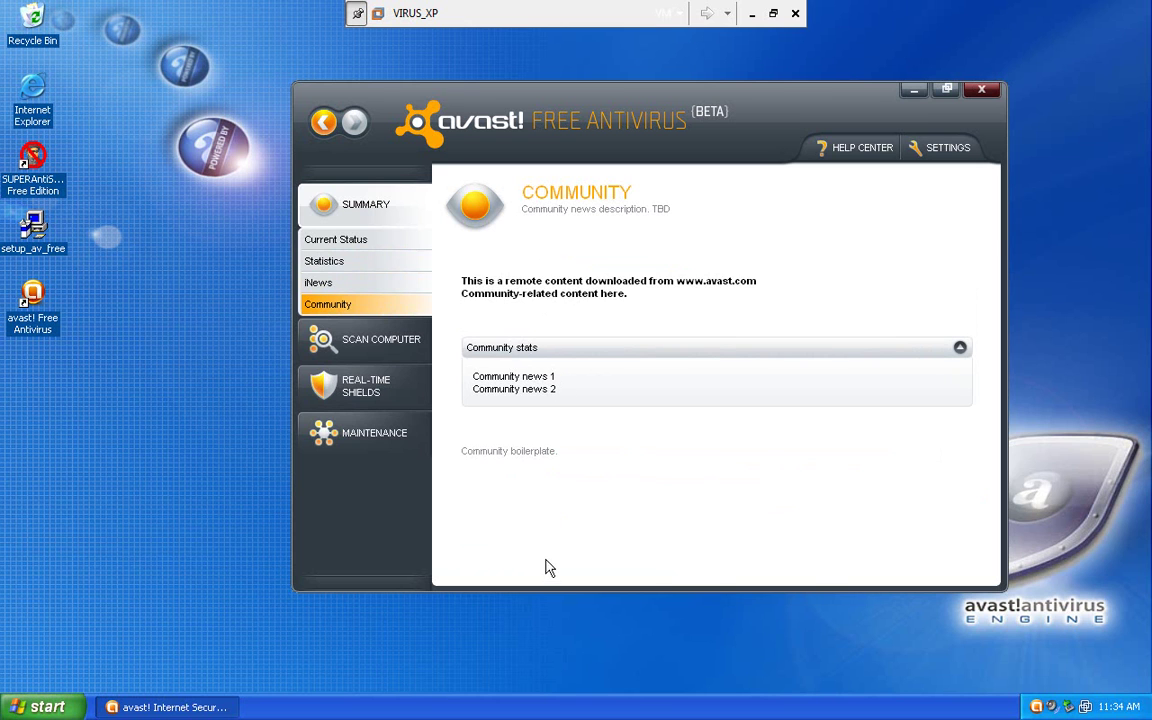
click(376, 350)
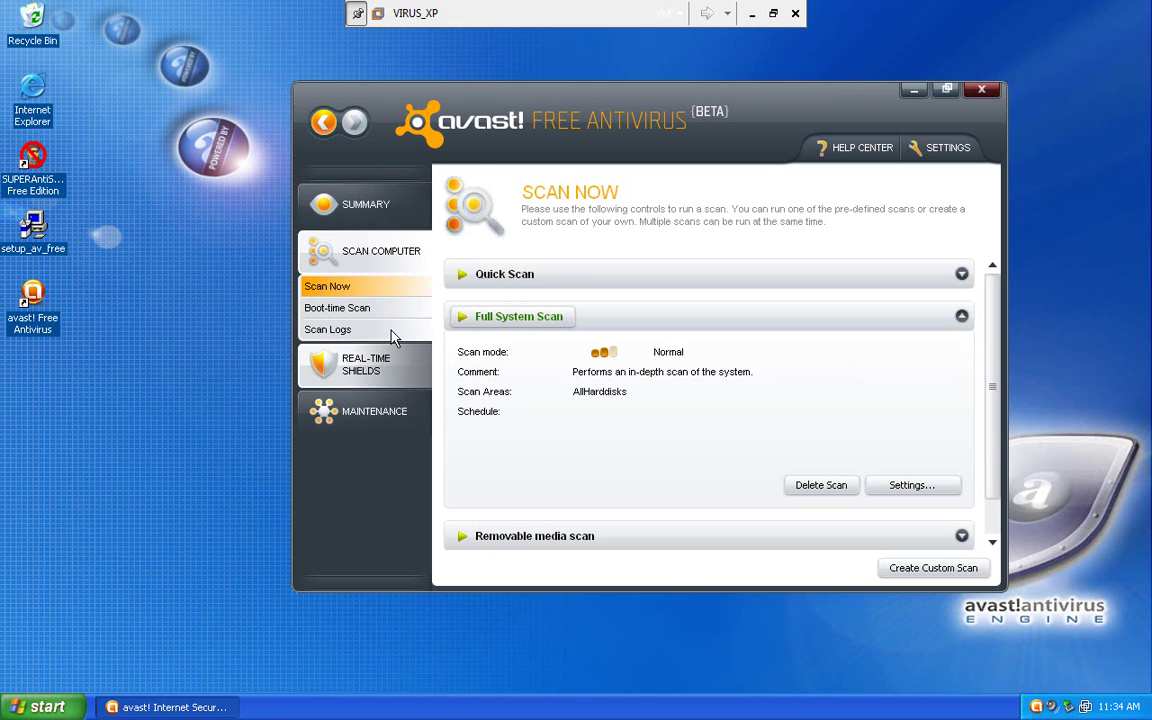
- Start a Quick Scan and stop it after about 20 seconds
click(962, 276)
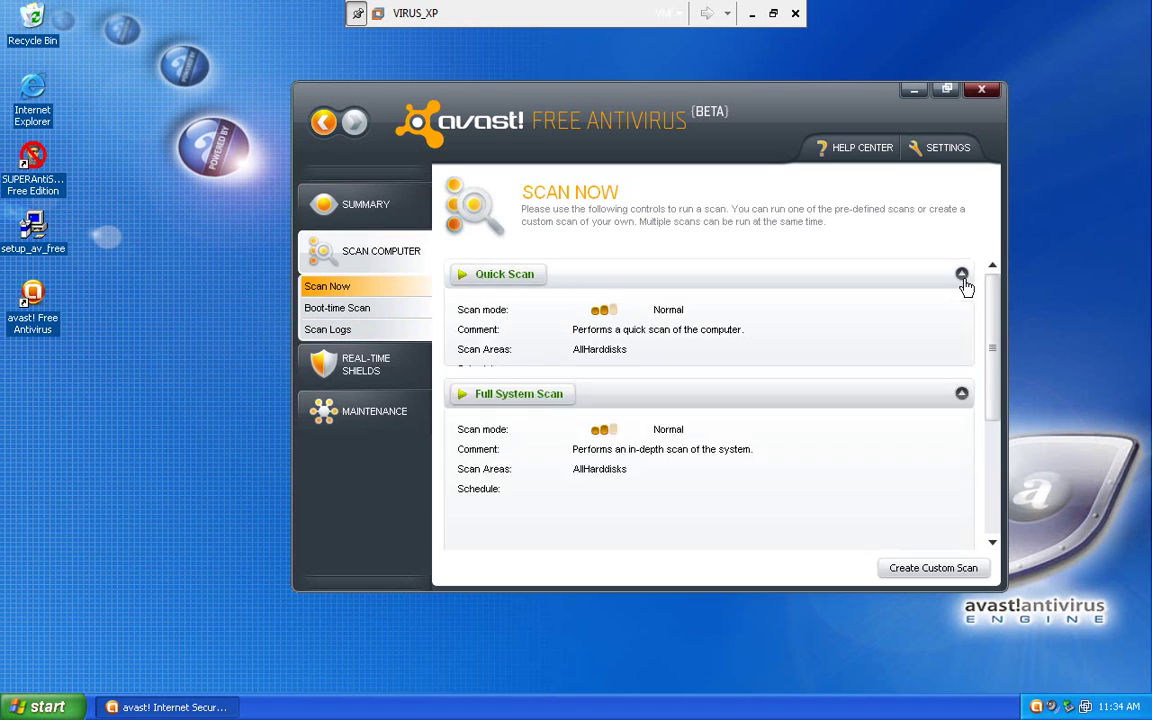
click(505, 275)
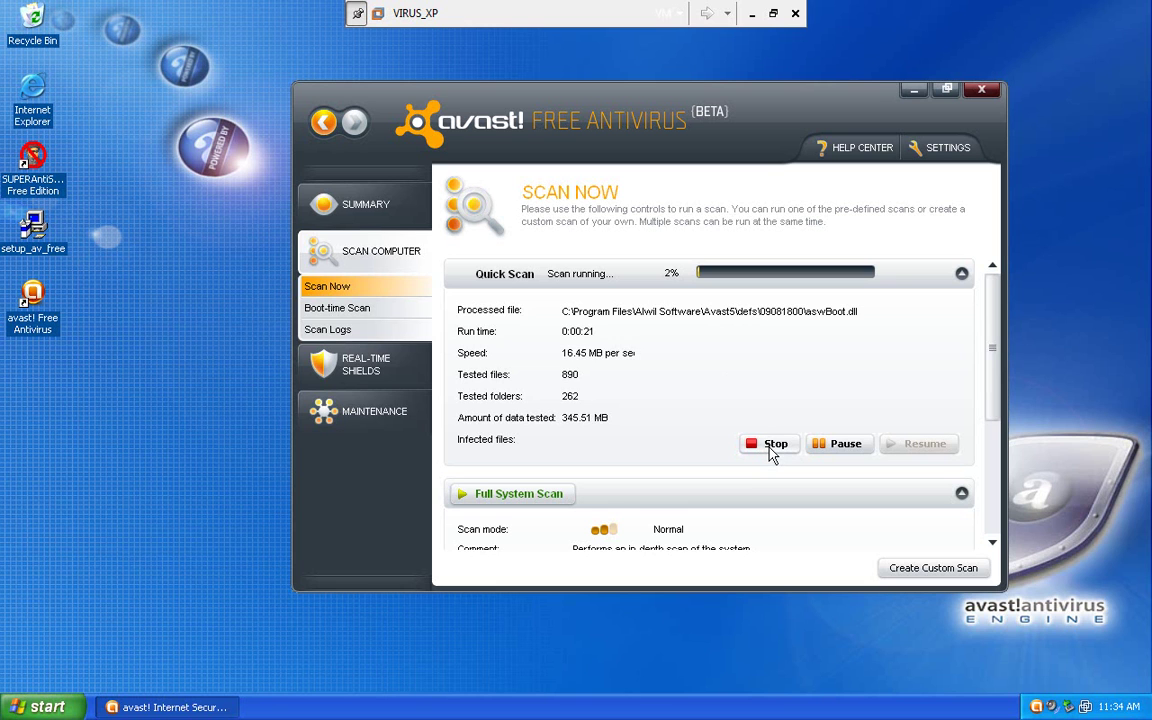
click(773, 448)
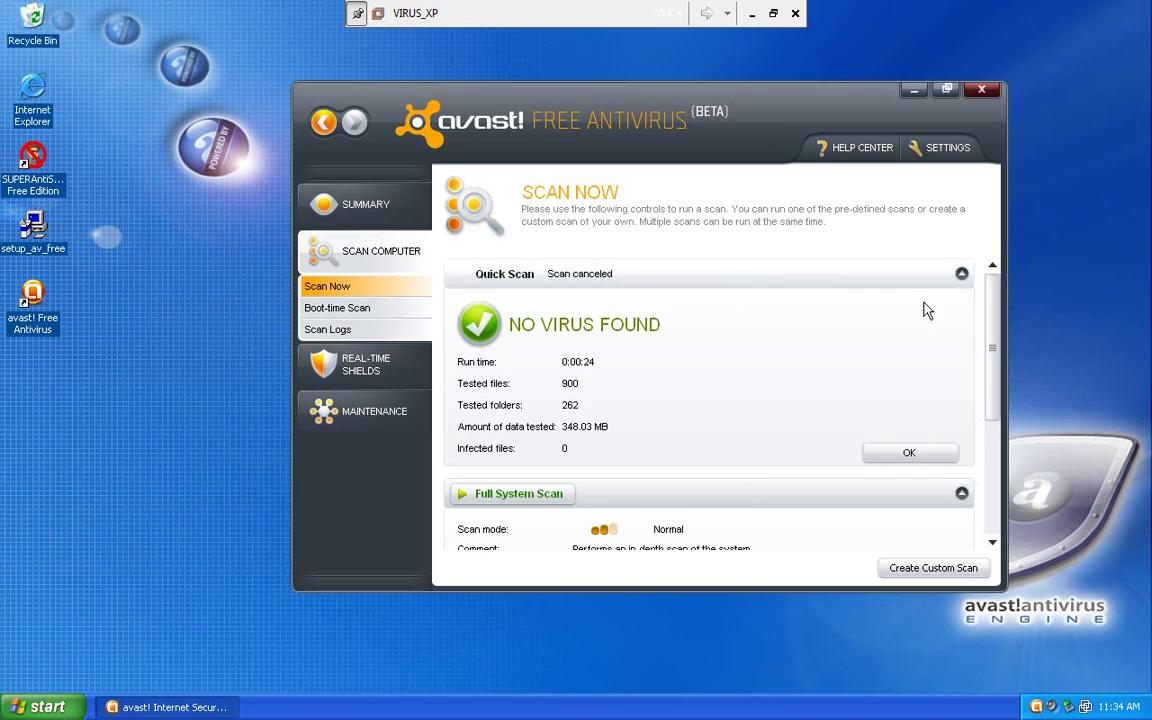
click(937, 457)
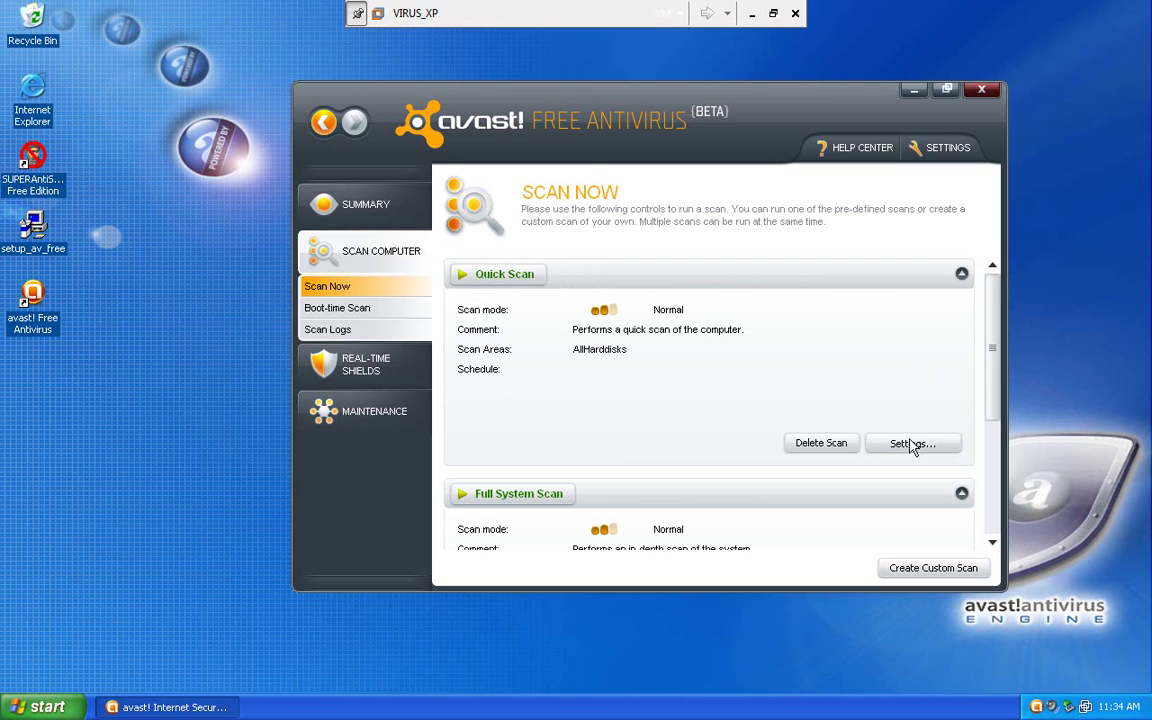
click(908, 442)
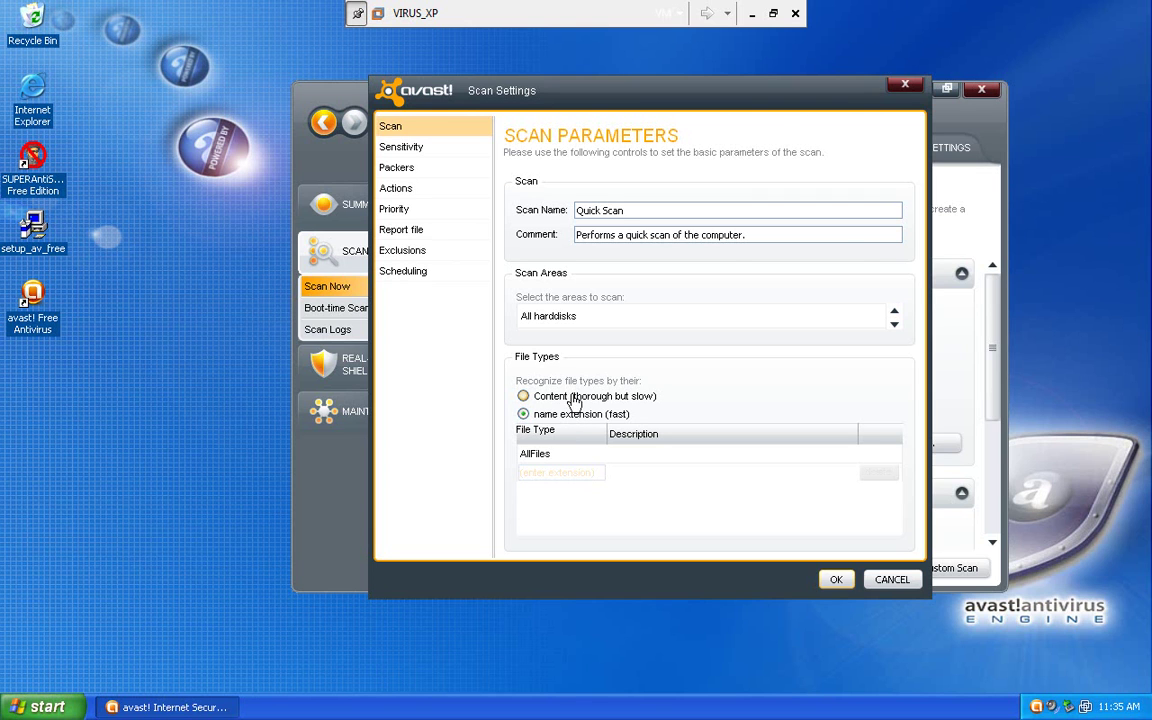
click(894, 327)
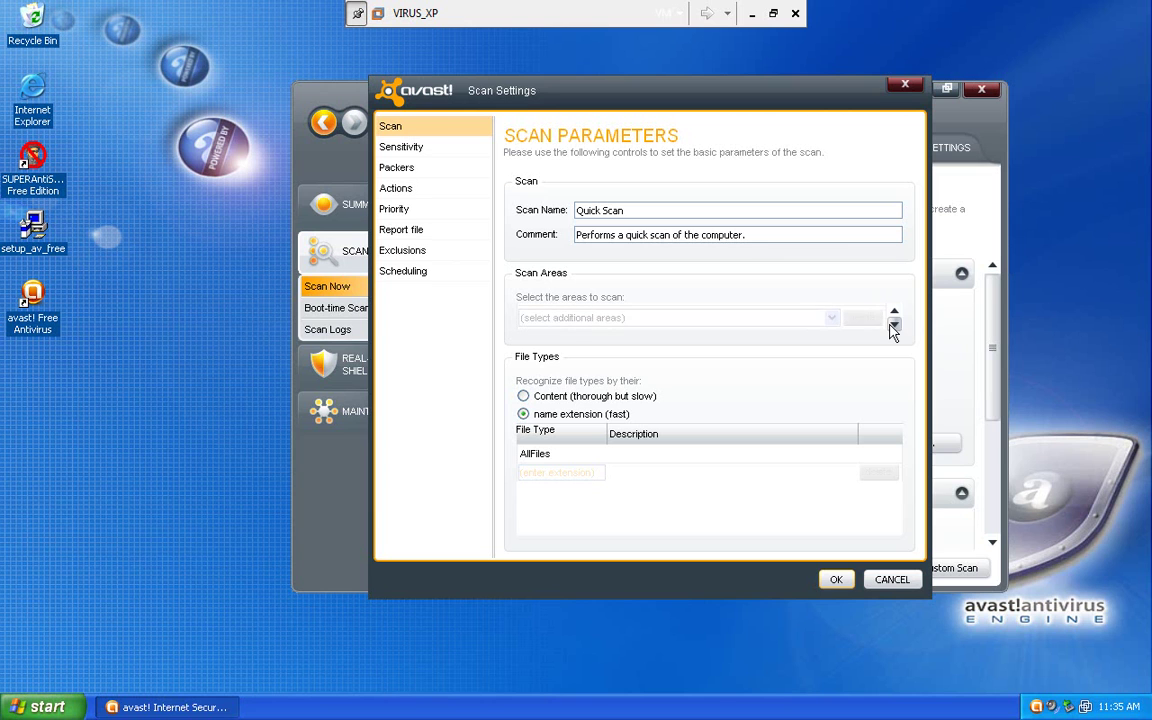
click(894, 314)
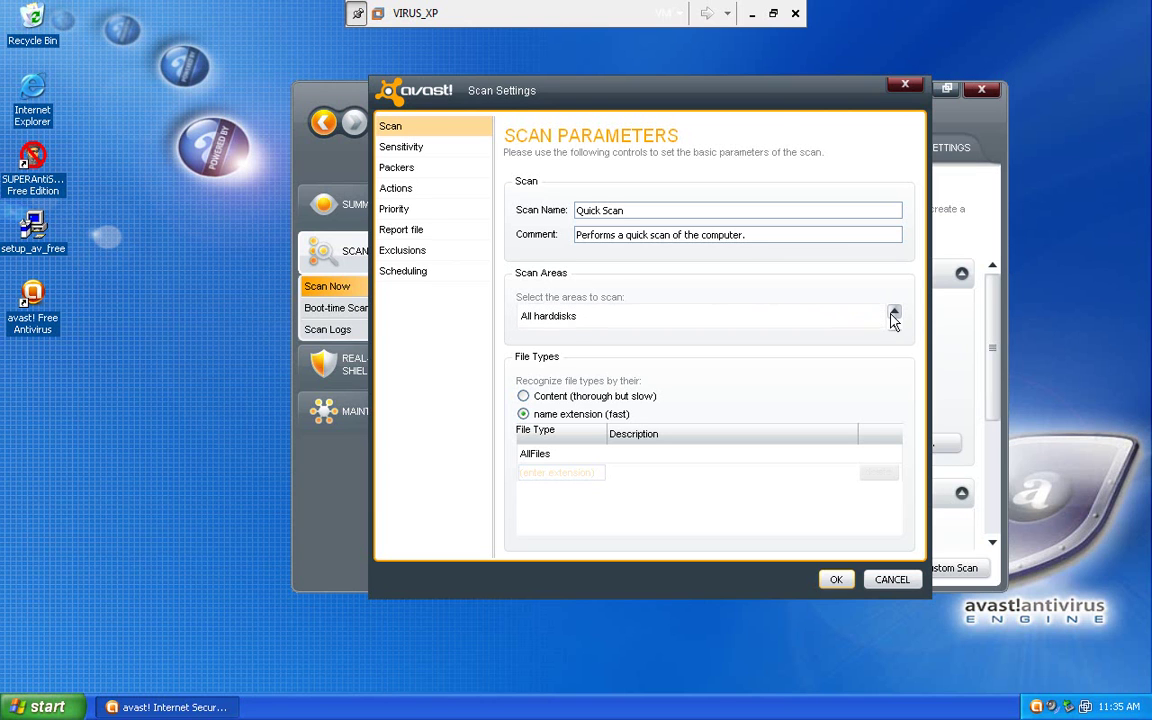
- Collapse Full System Scan and inspect the Select folder to scan details and settings without changes
click(902, 588)
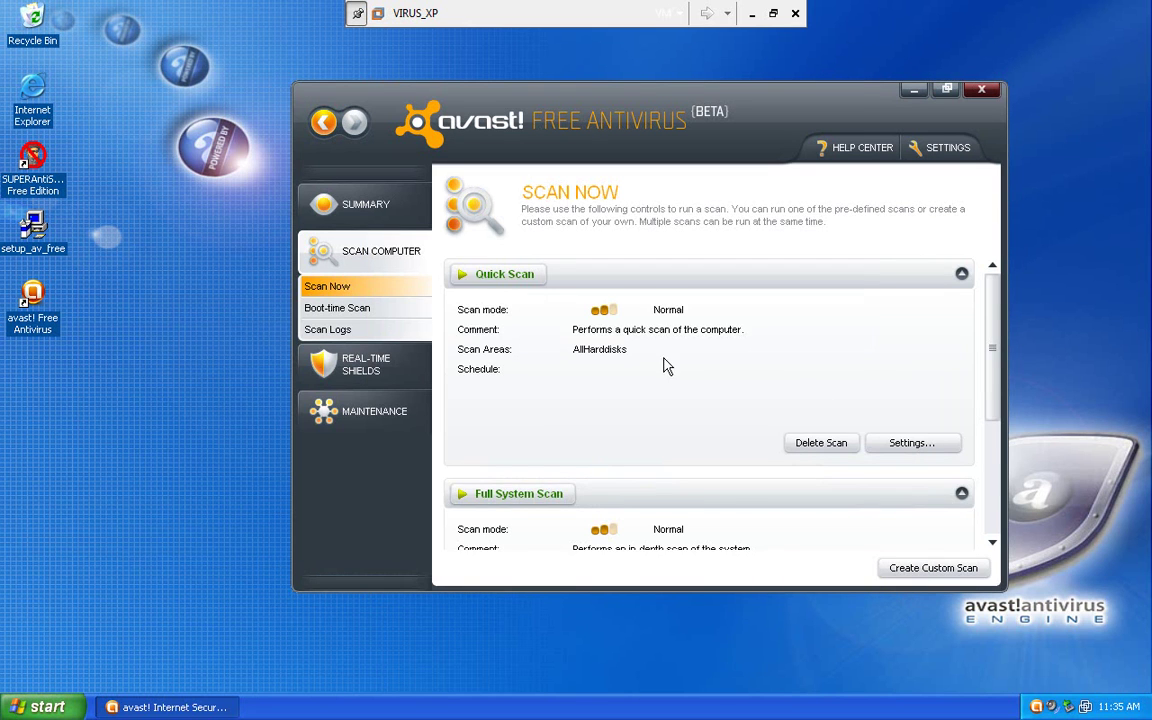
scroll(638, 515, down, 5)
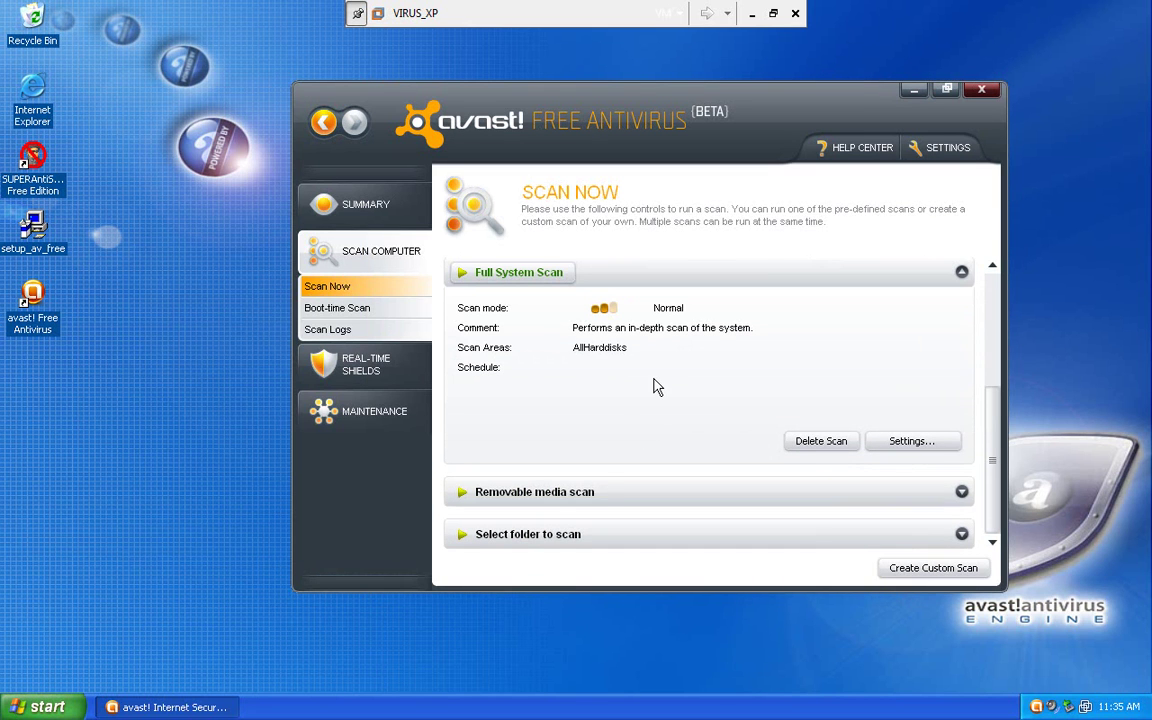
click(962, 275)
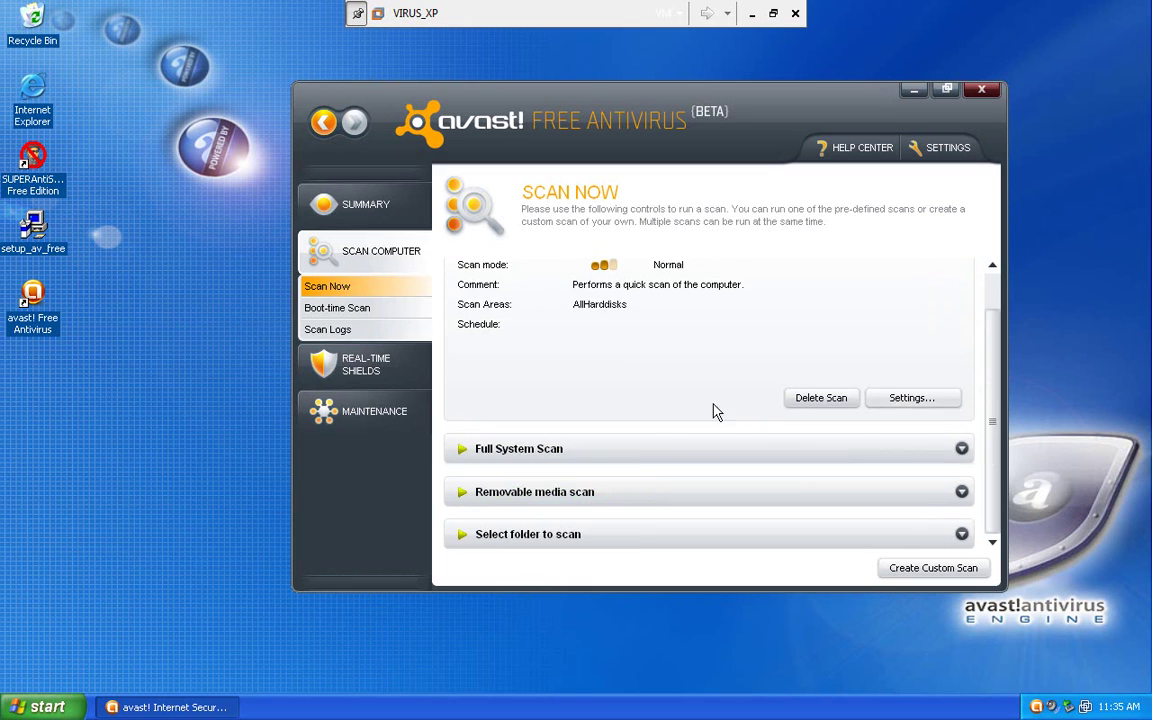
click(640, 540)
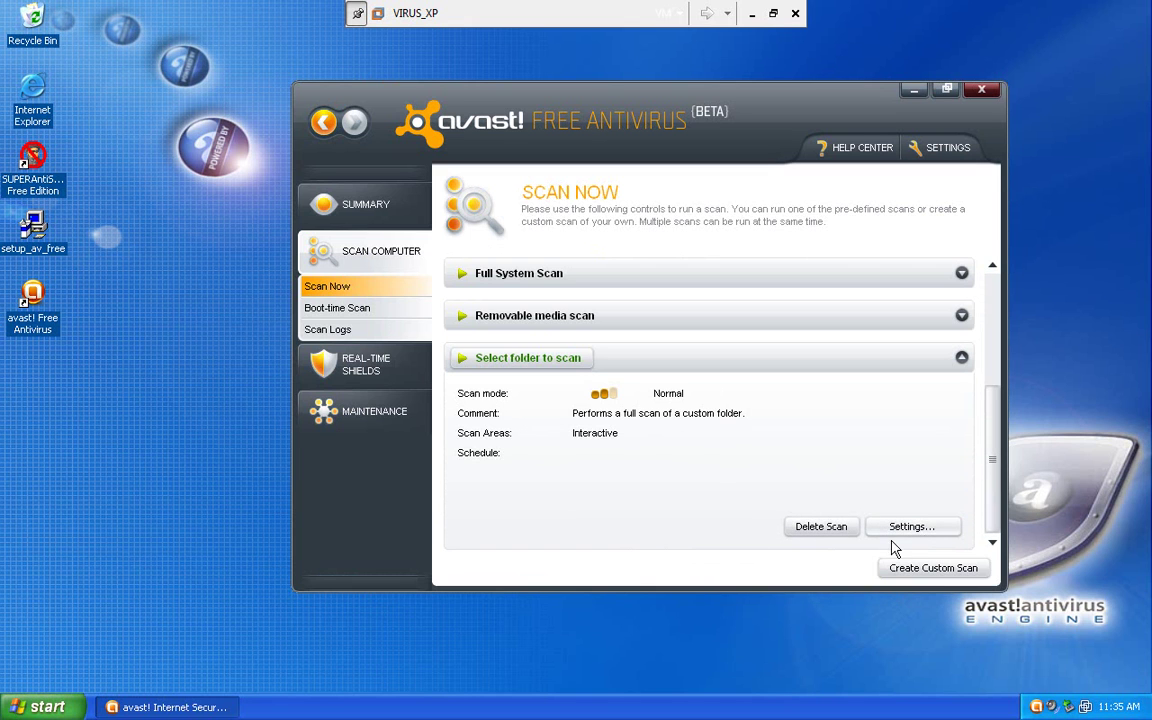
click(943, 533)
click(890, 580)
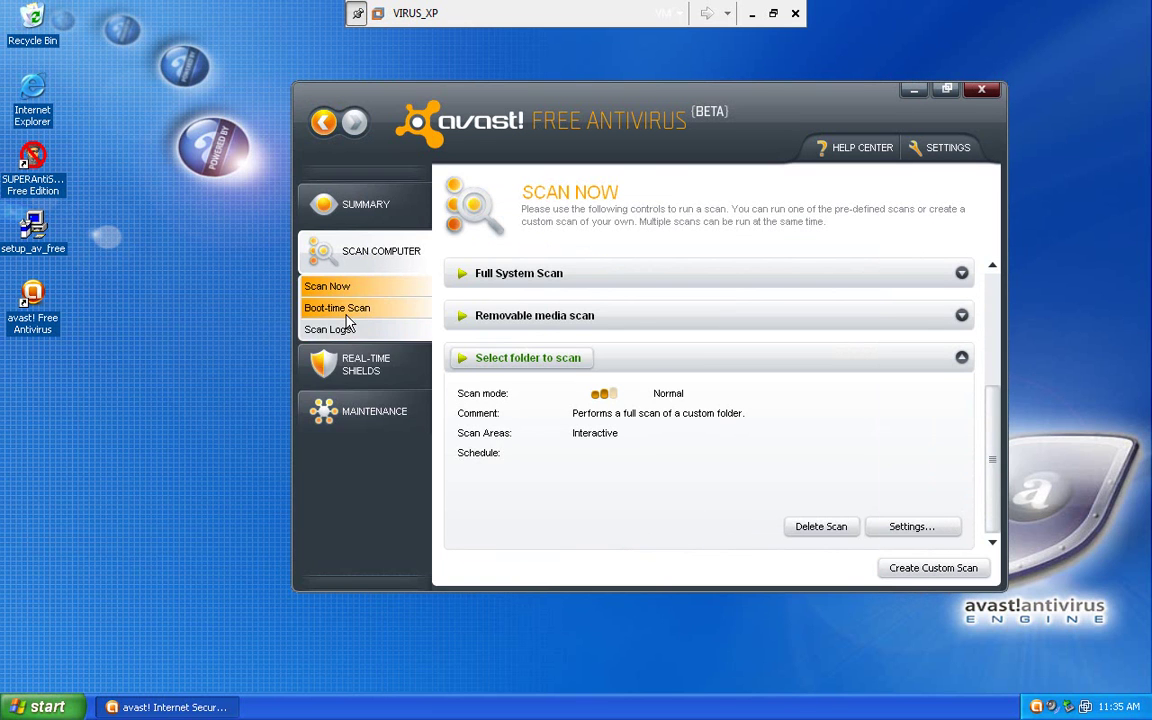
- Open the Boot-time Scan options maximized and raise heuristics sensitivity from Low to High
click(316, 306)
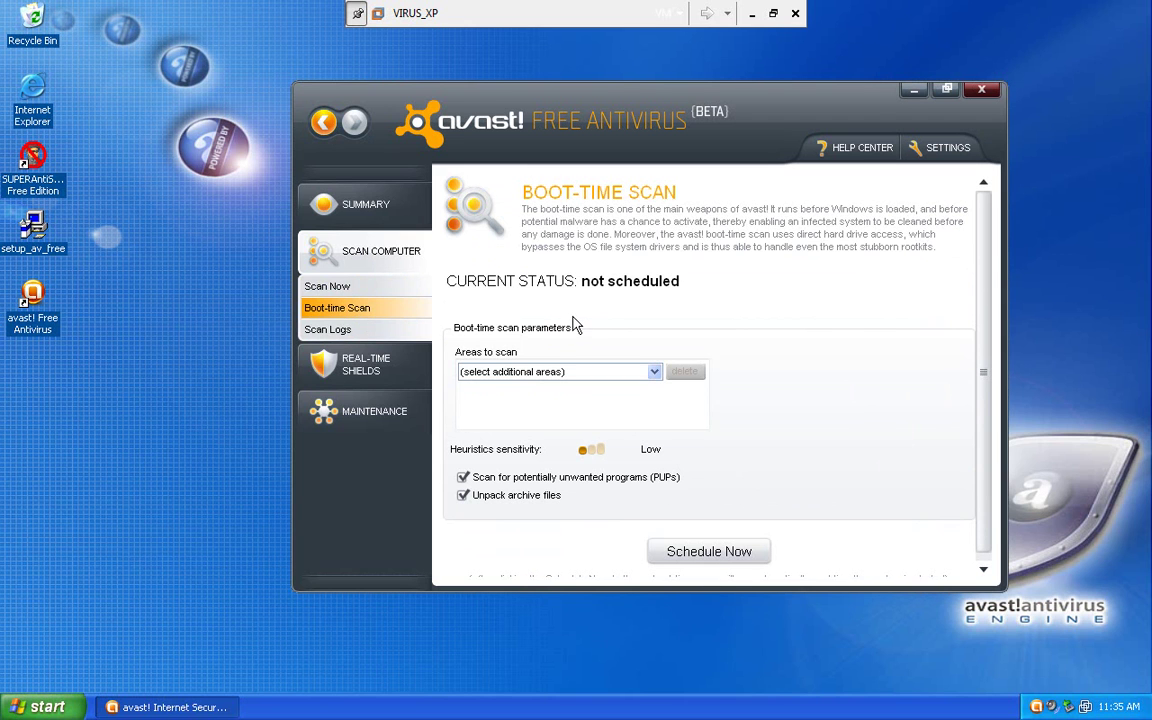
drag(980, 345, 985, 373)
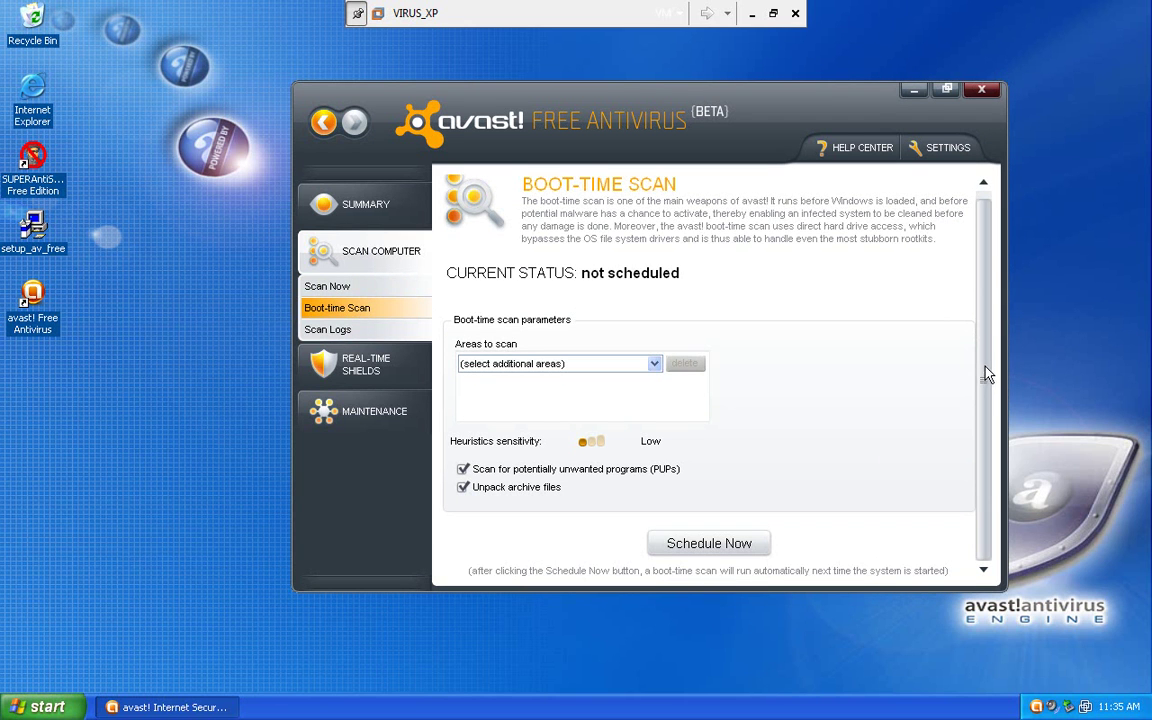
click(947, 91)
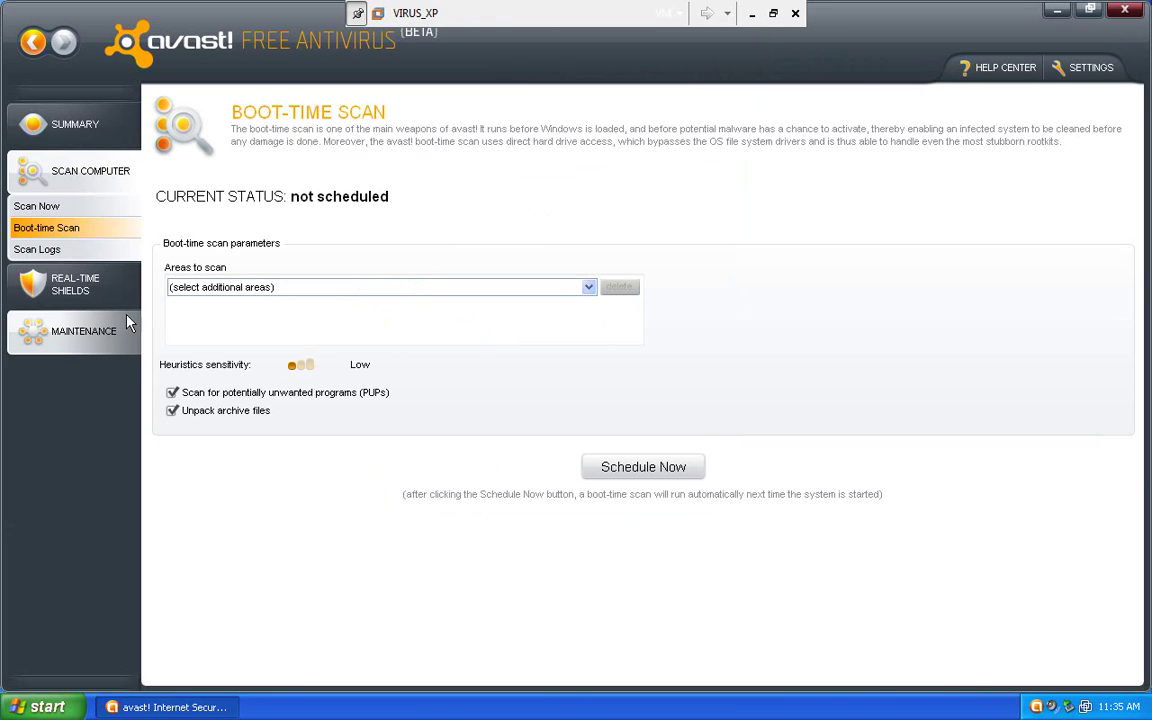
click(300, 366)
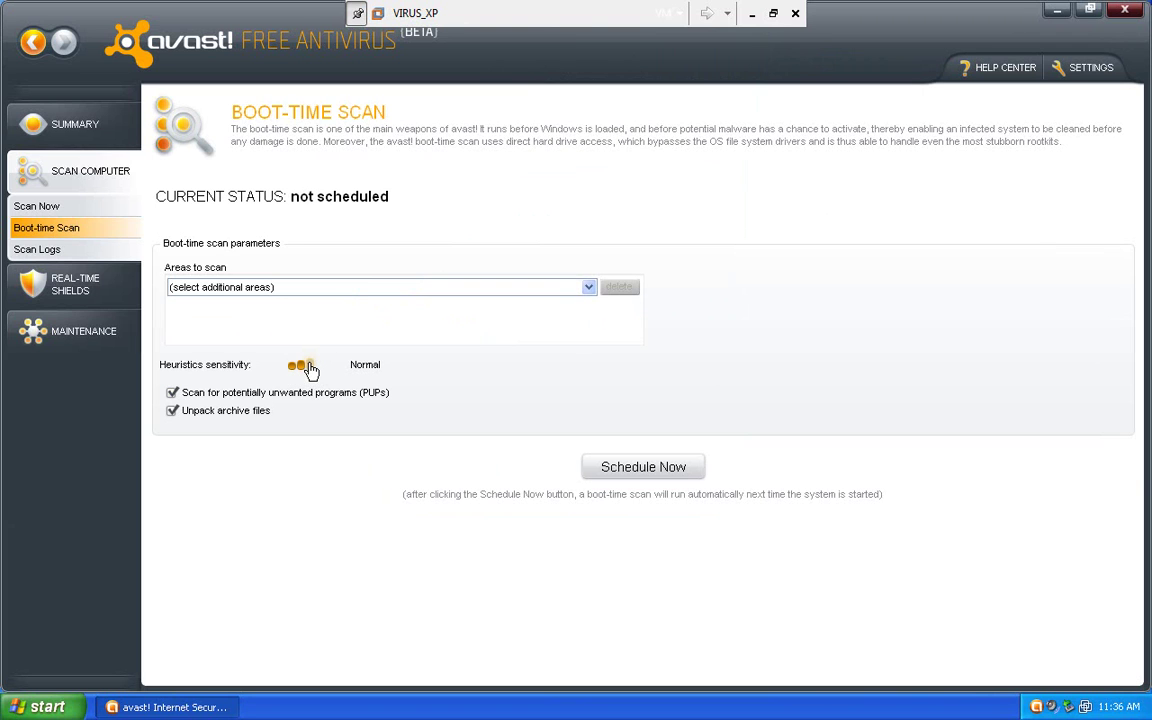
click(309, 366)
- View the Quick Scan log results (900 files, 0 infected) and dismiss the color-scheme prompt
click(68, 246)
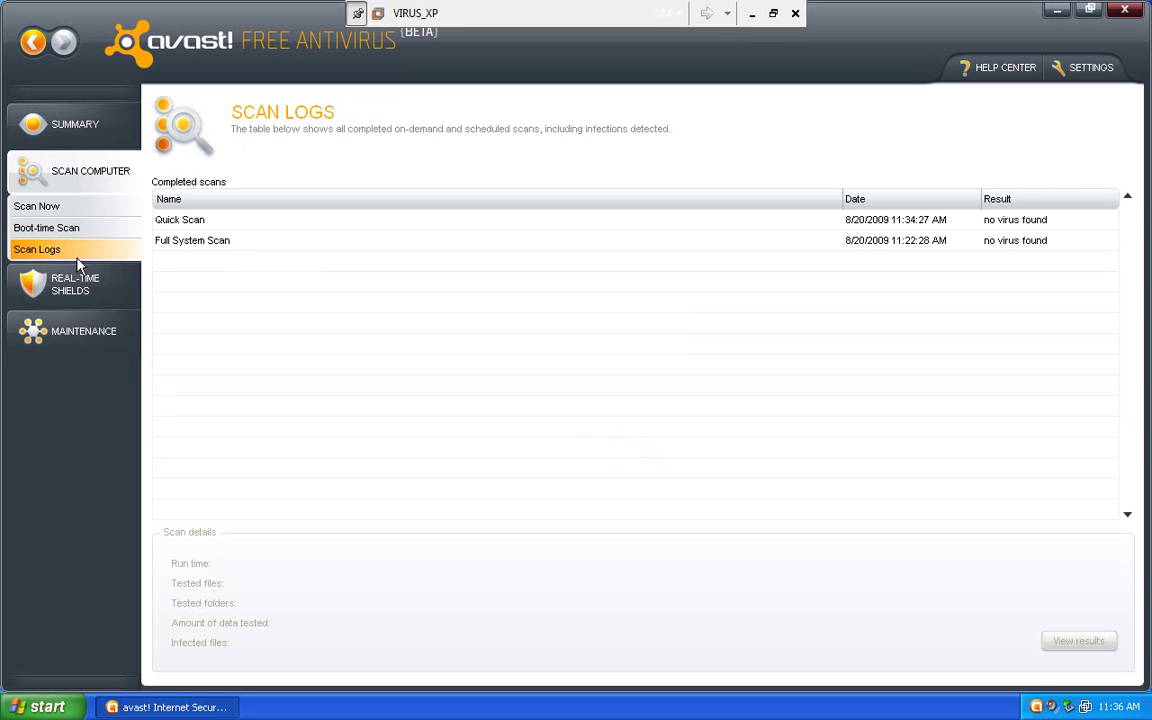
click(647, 222)
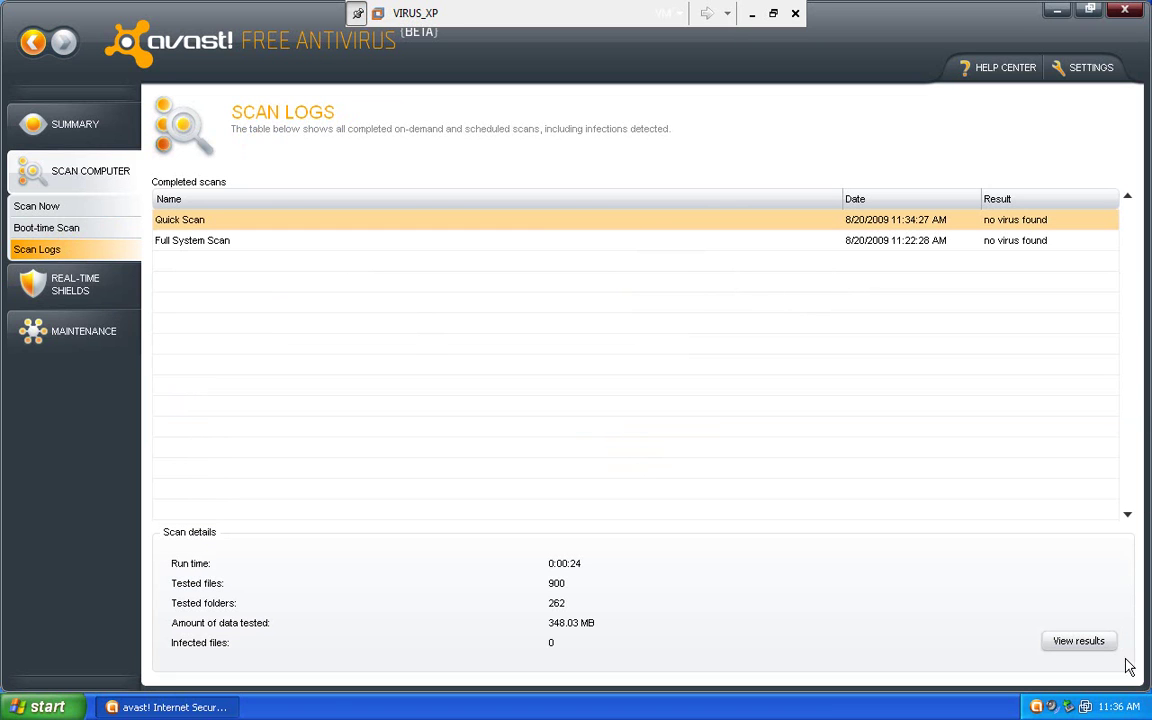
click(1100, 642)
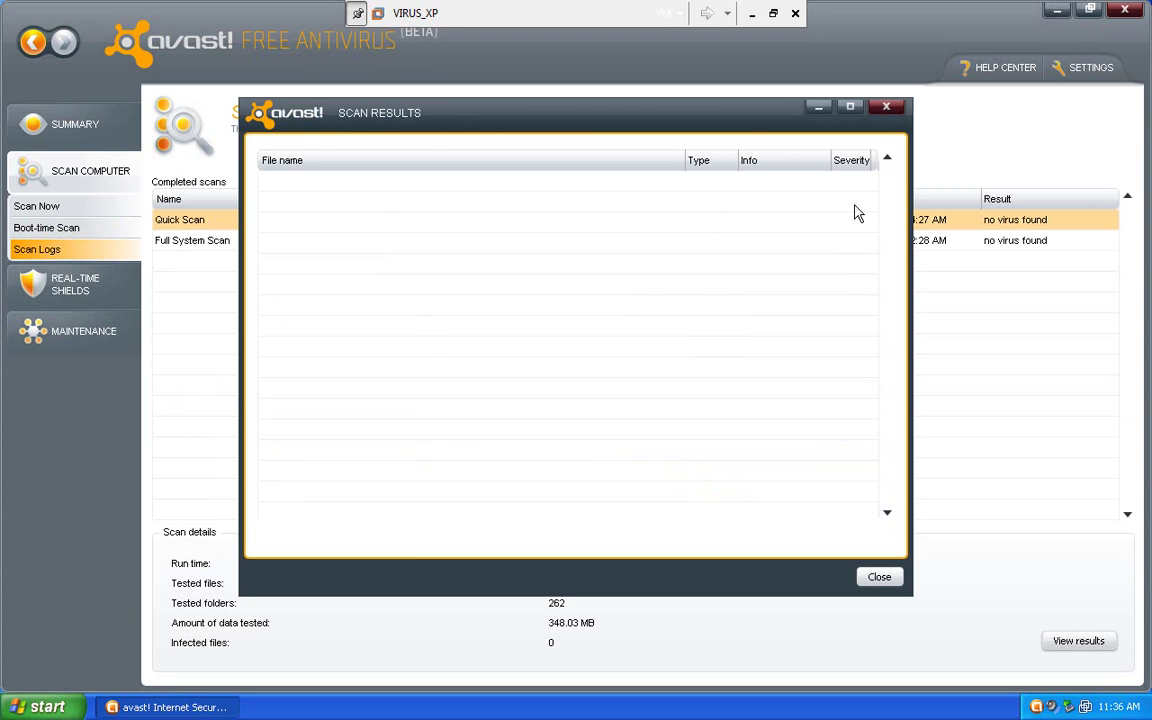
click(886, 106)
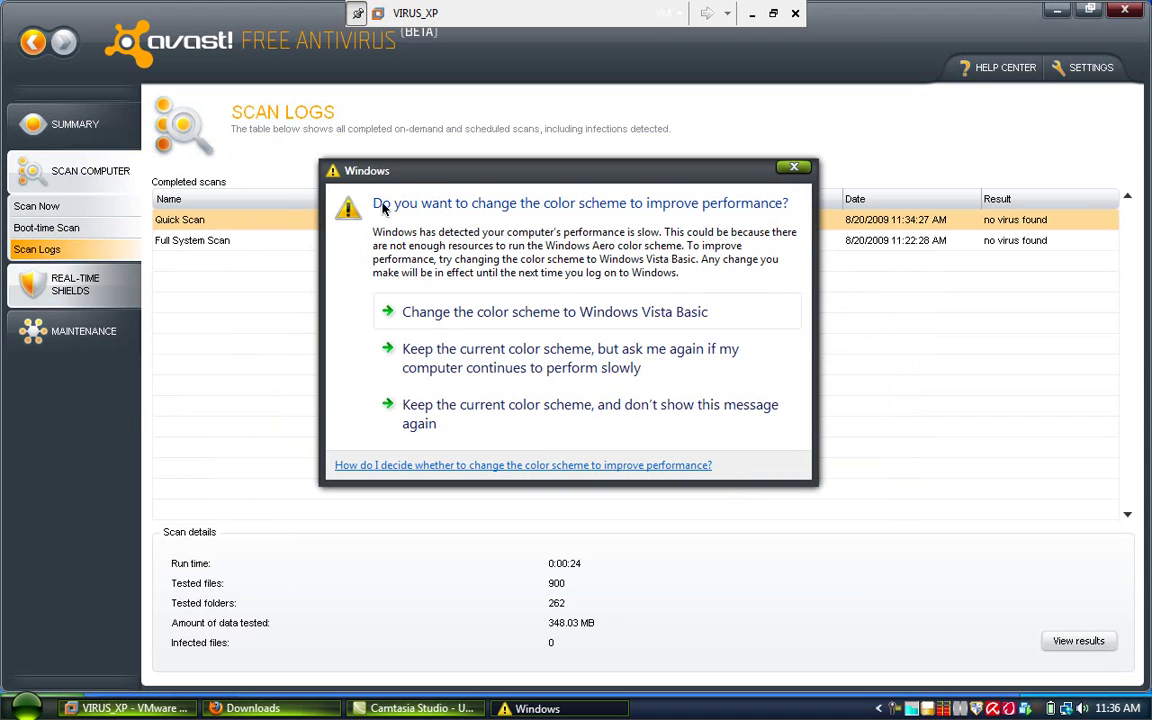
click(795, 167)
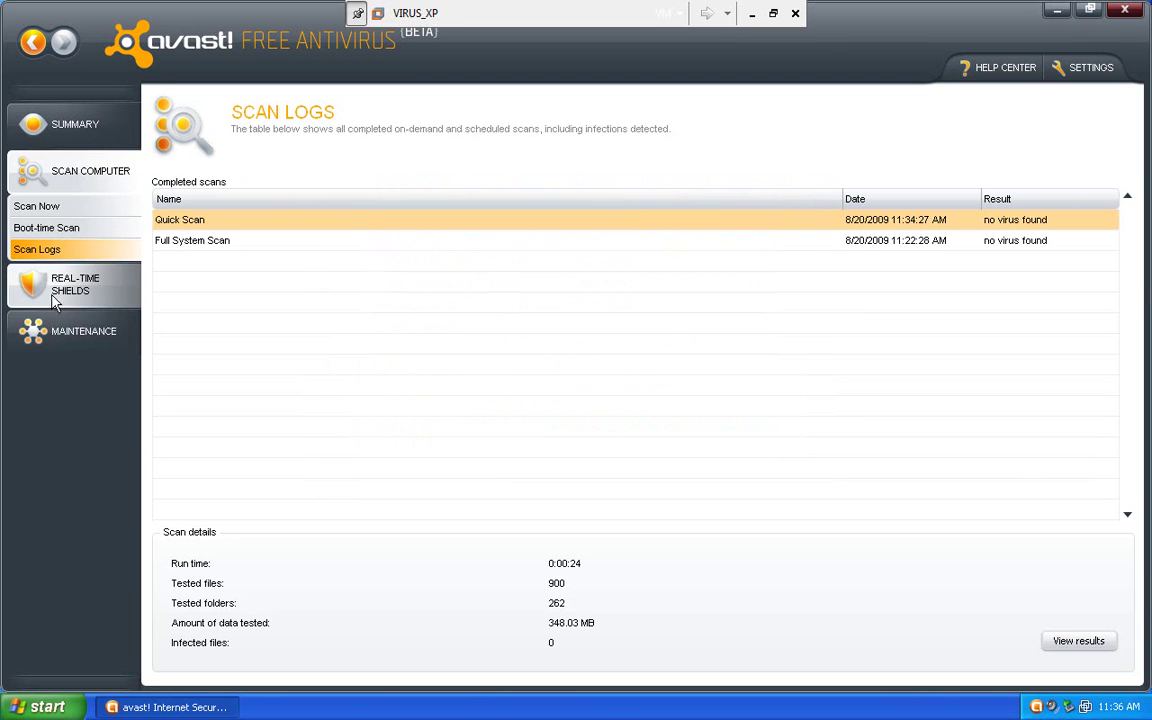
- Go to Real-Time Shields and open the File System Shield Expert Settings
click(78, 283)
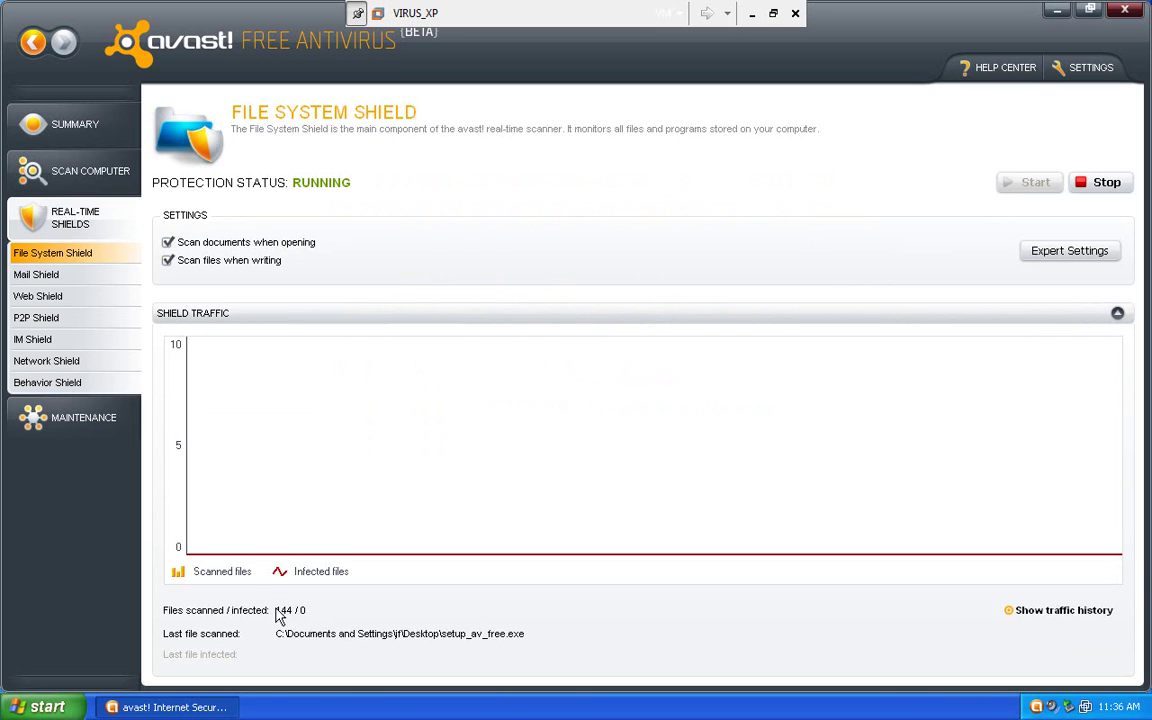
click(1084, 256)
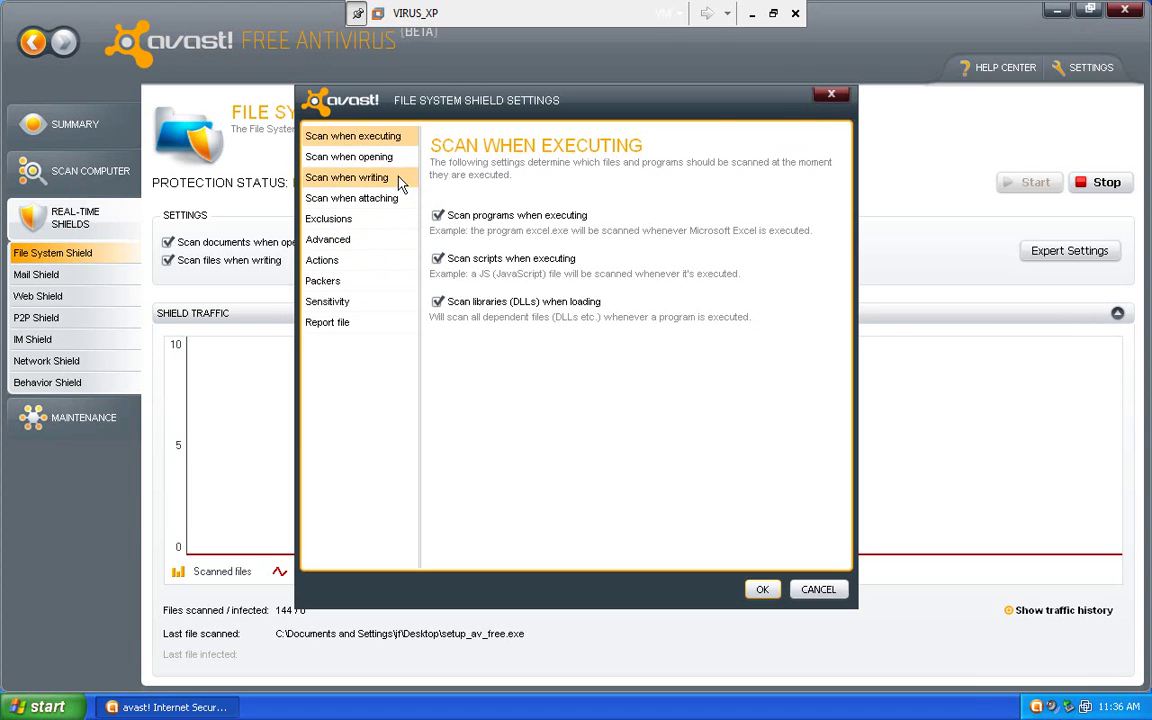
- Browse the File System Shield settings pages from Scan when opening through Packers
click(360, 157)
click(390, 180)
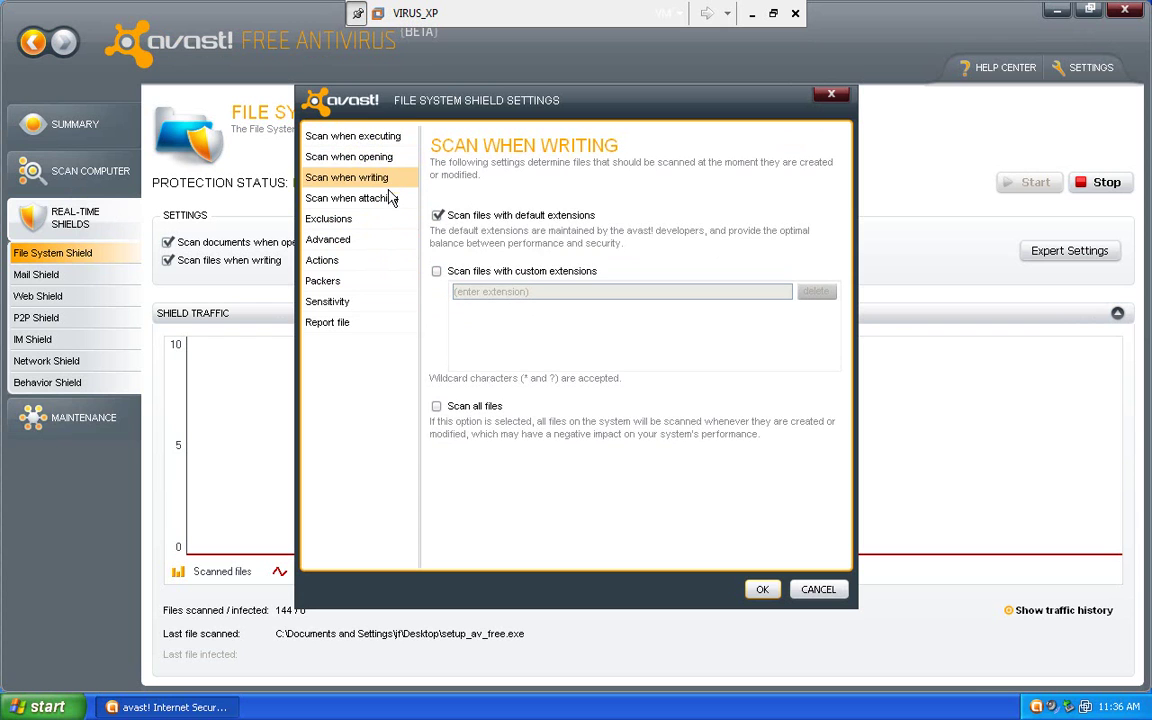
click(392, 199)
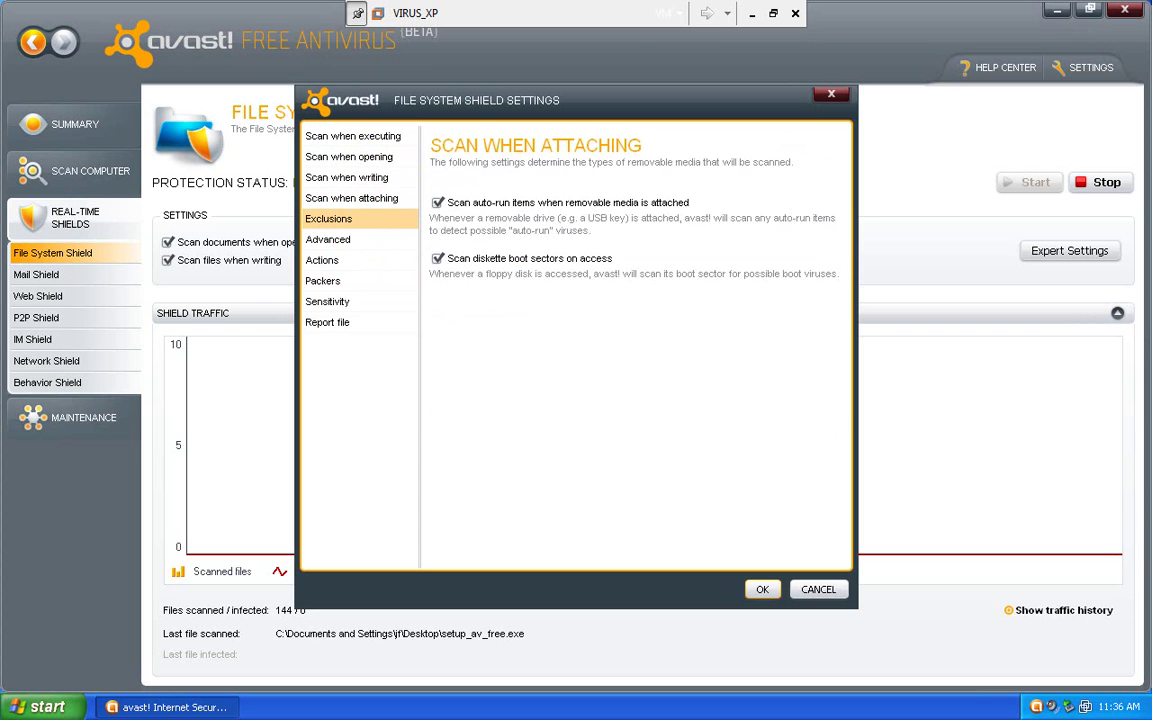
click(380, 220)
click(372, 242)
click(368, 262)
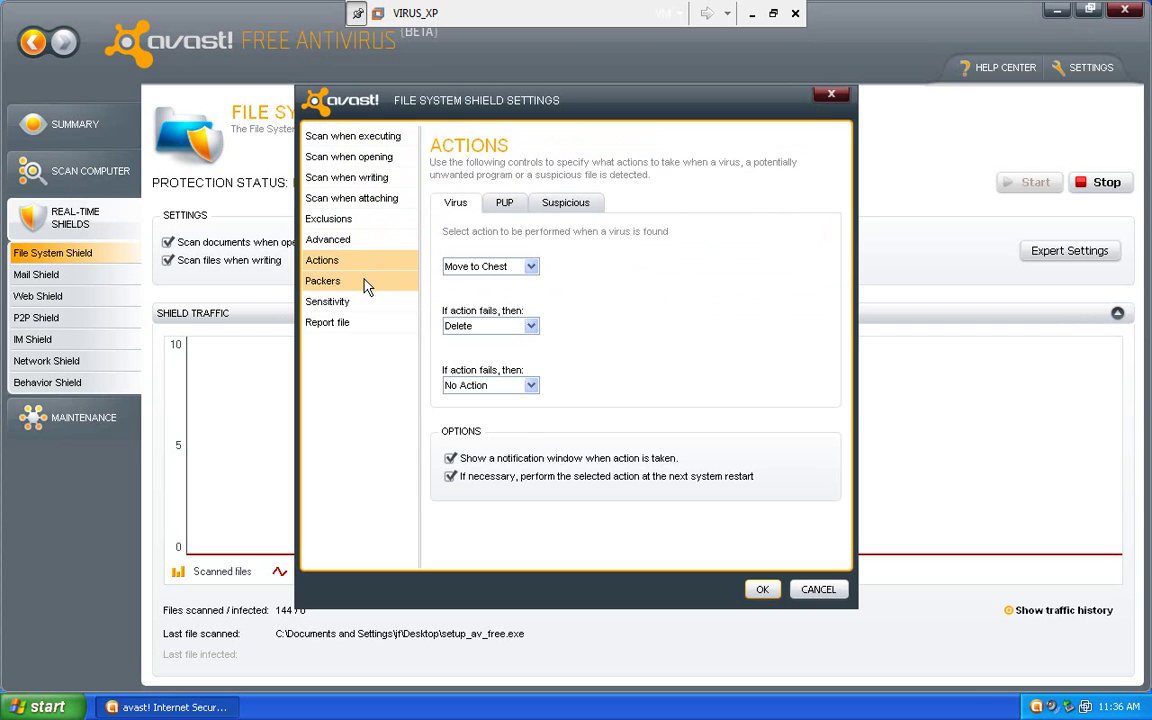
click(368, 283)
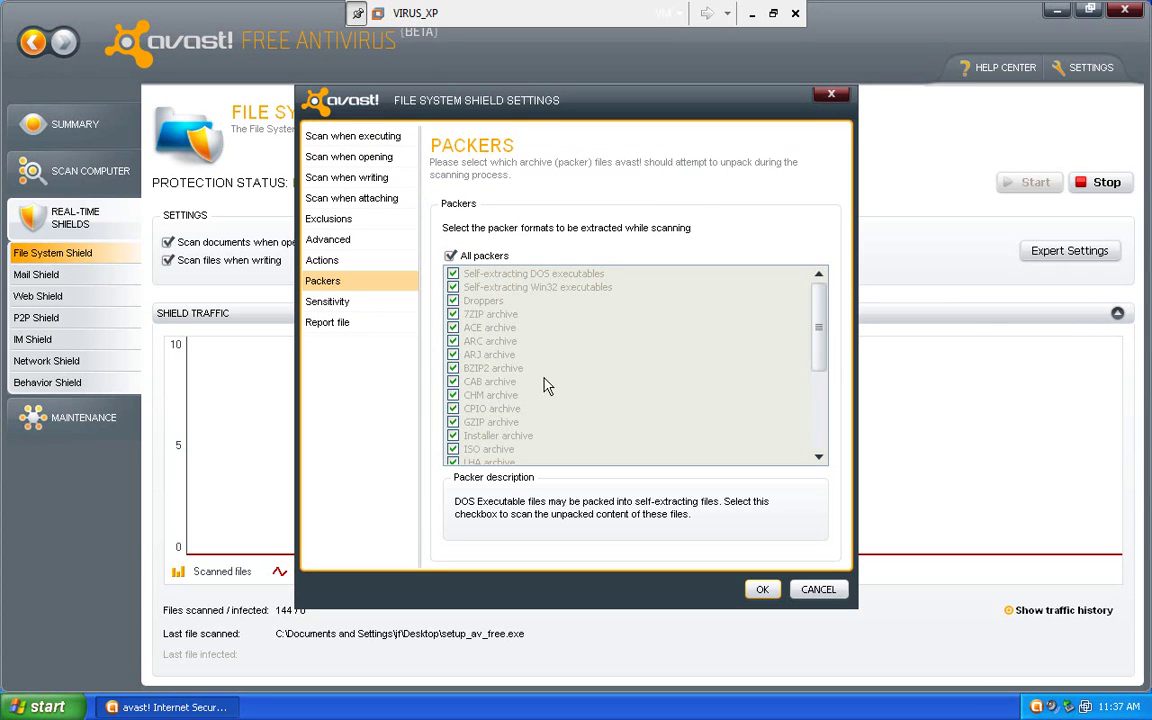
- Raise heuristics sensitivity to High and view the Report file page
click(345, 304)
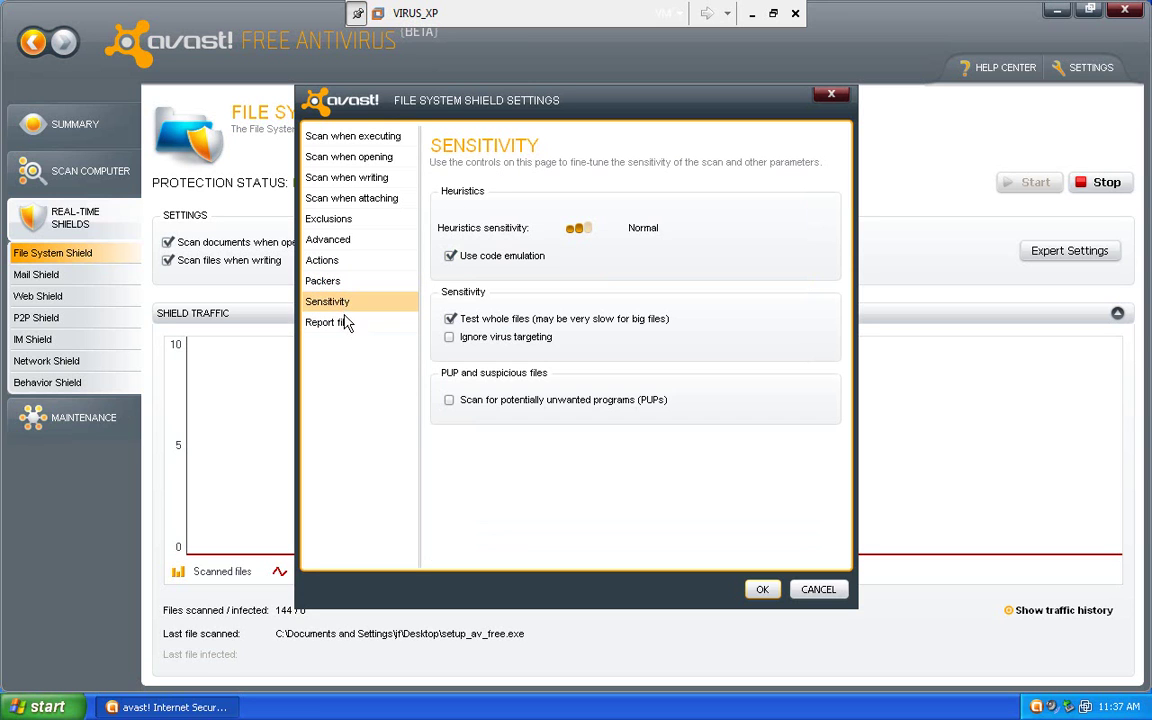
click(586, 229)
click(348, 324)
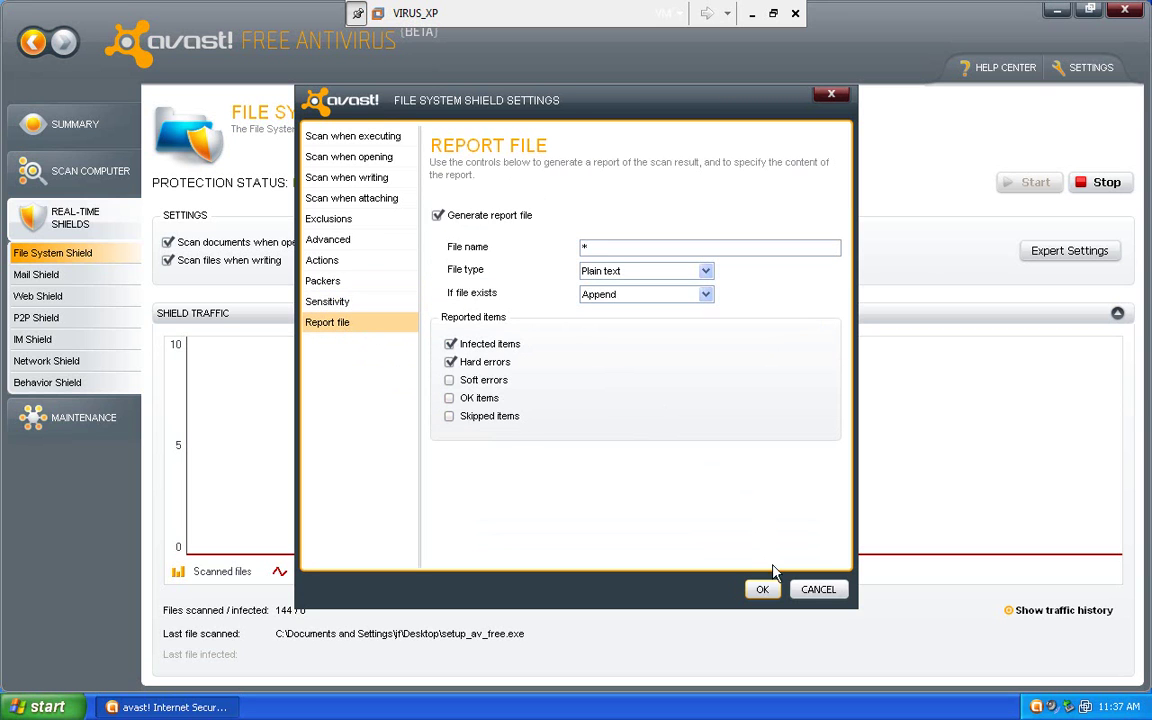
- Discard the shield settings, then view the Mail, Web, P2P, IM, Network and Behavior Shield pages
click(812, 589)
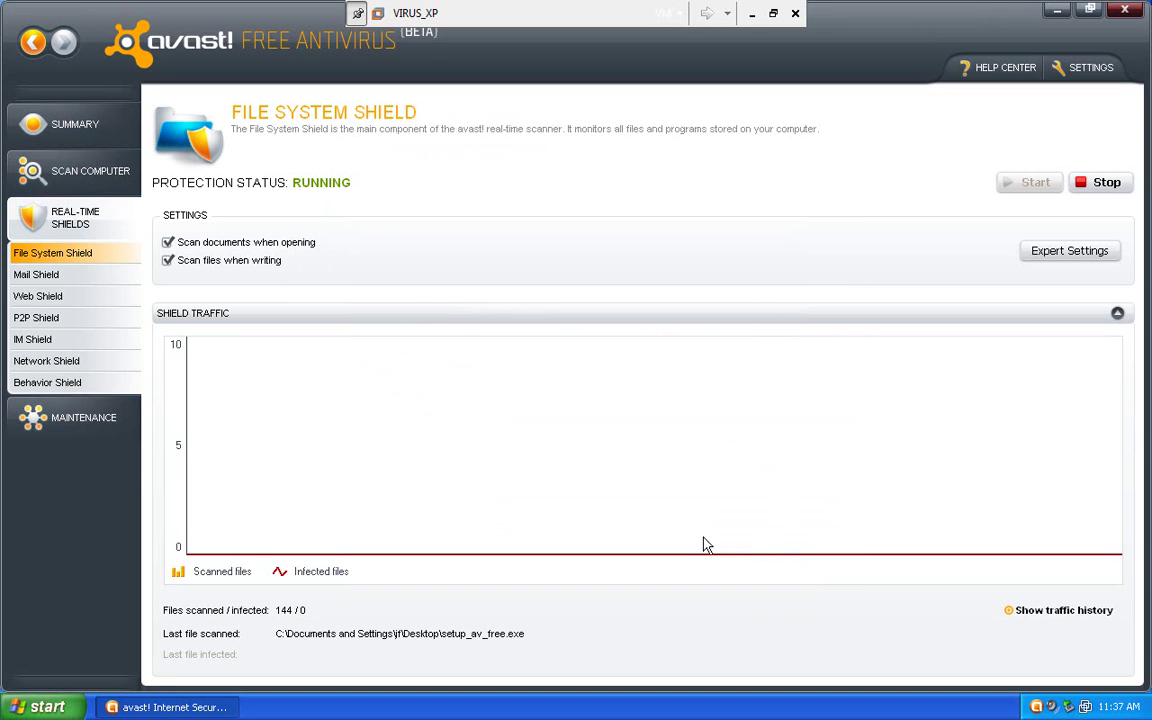
click(30, 281)
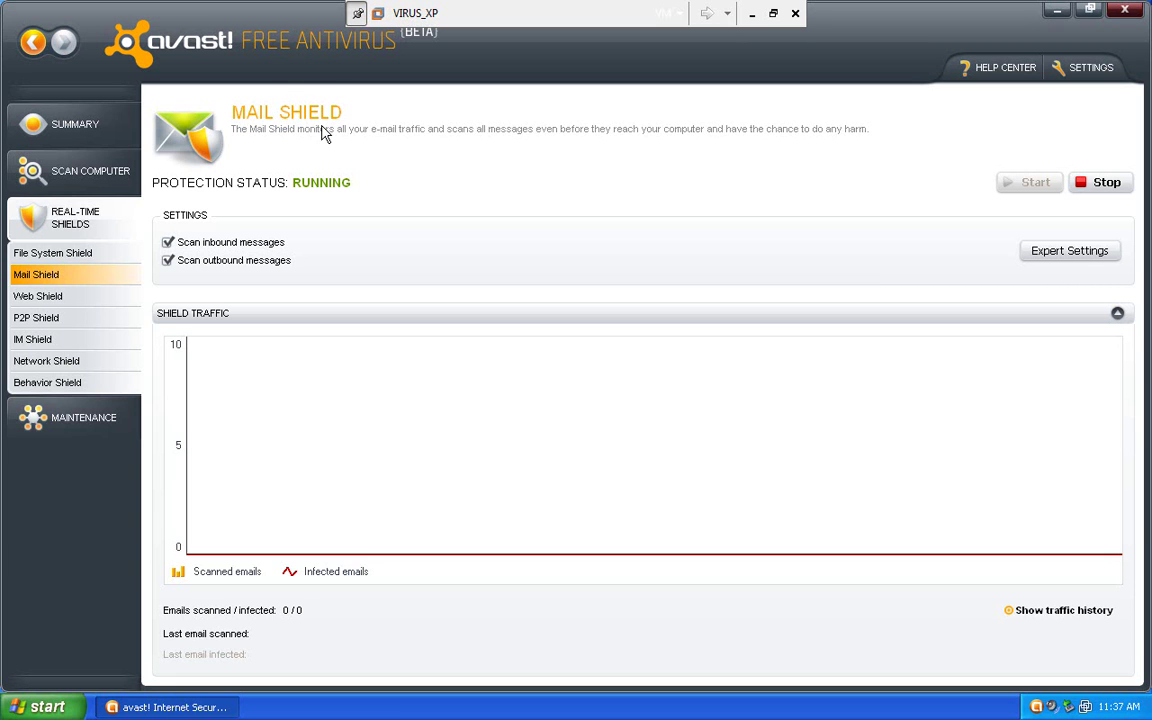
click(65, 296)
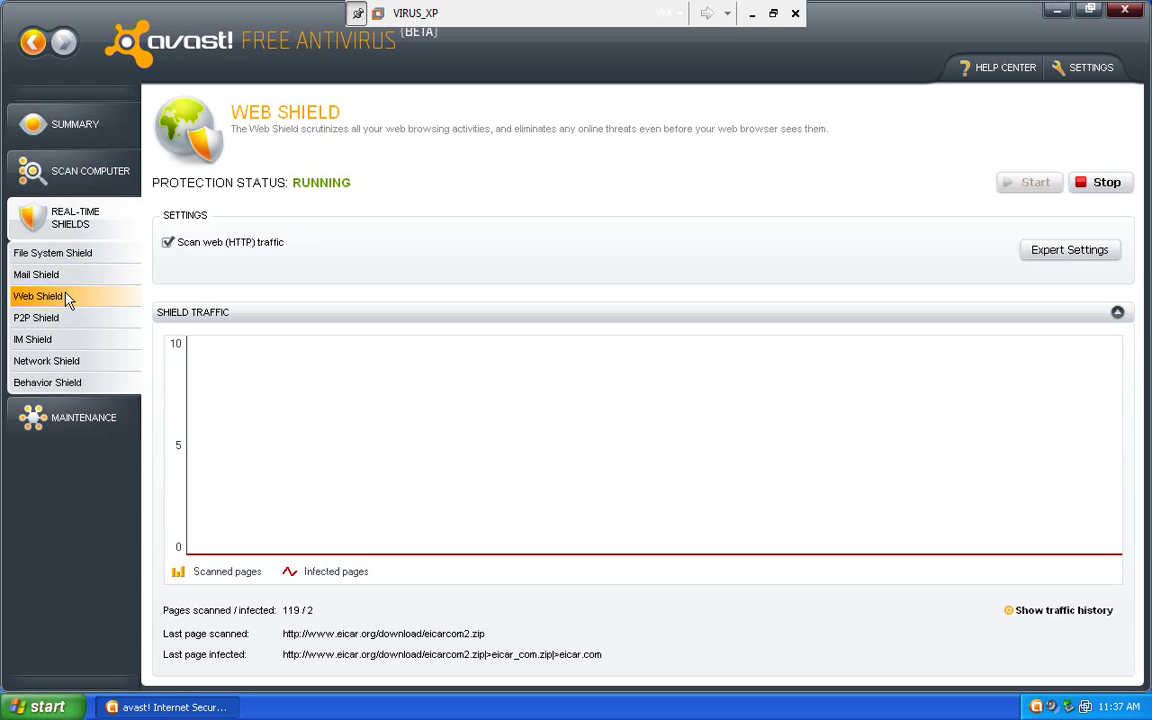
click(61, 319)
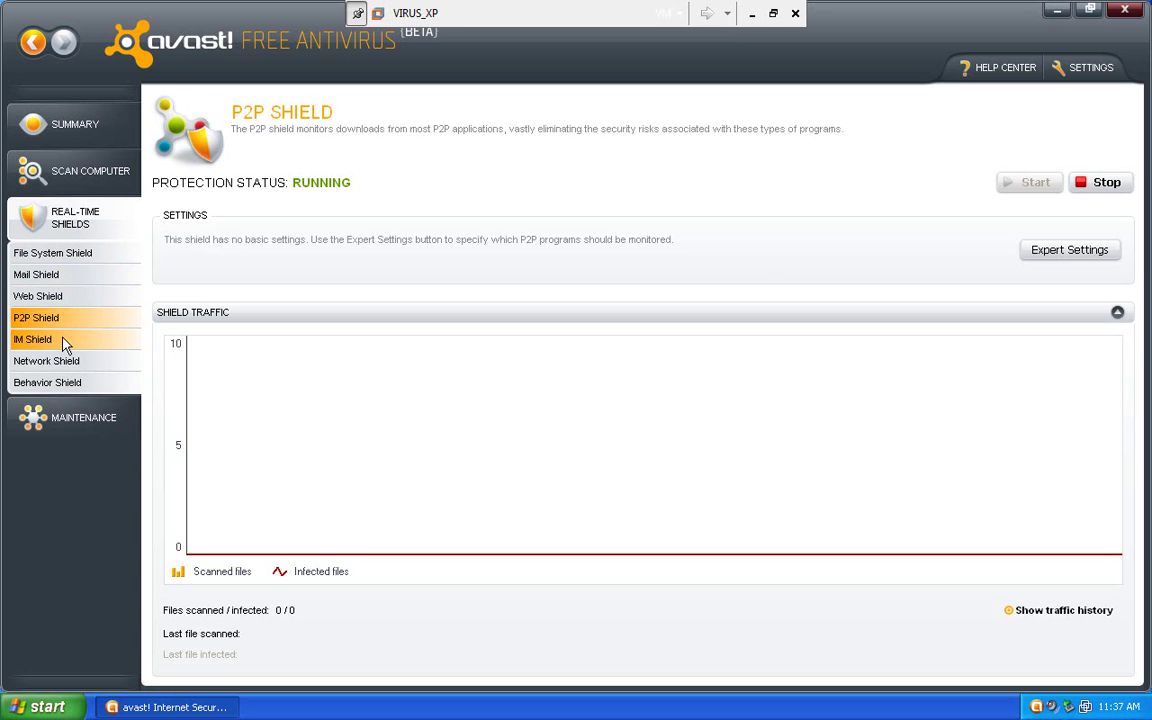
click(62, 341)
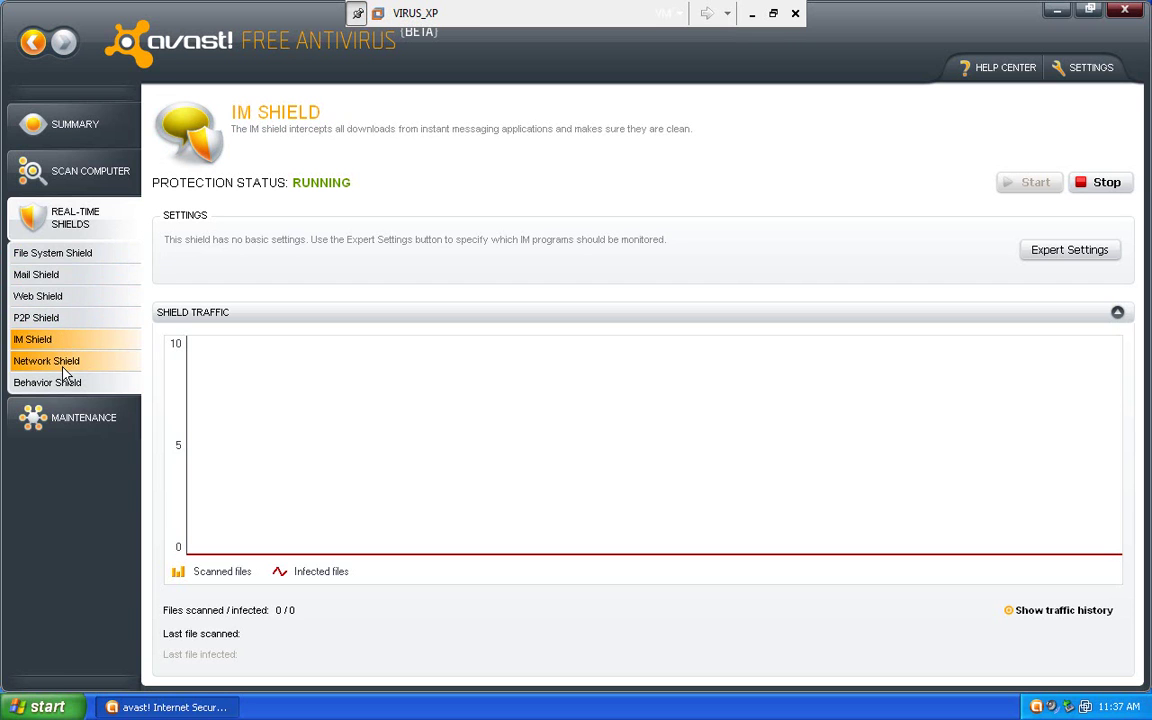
click(63, 367)
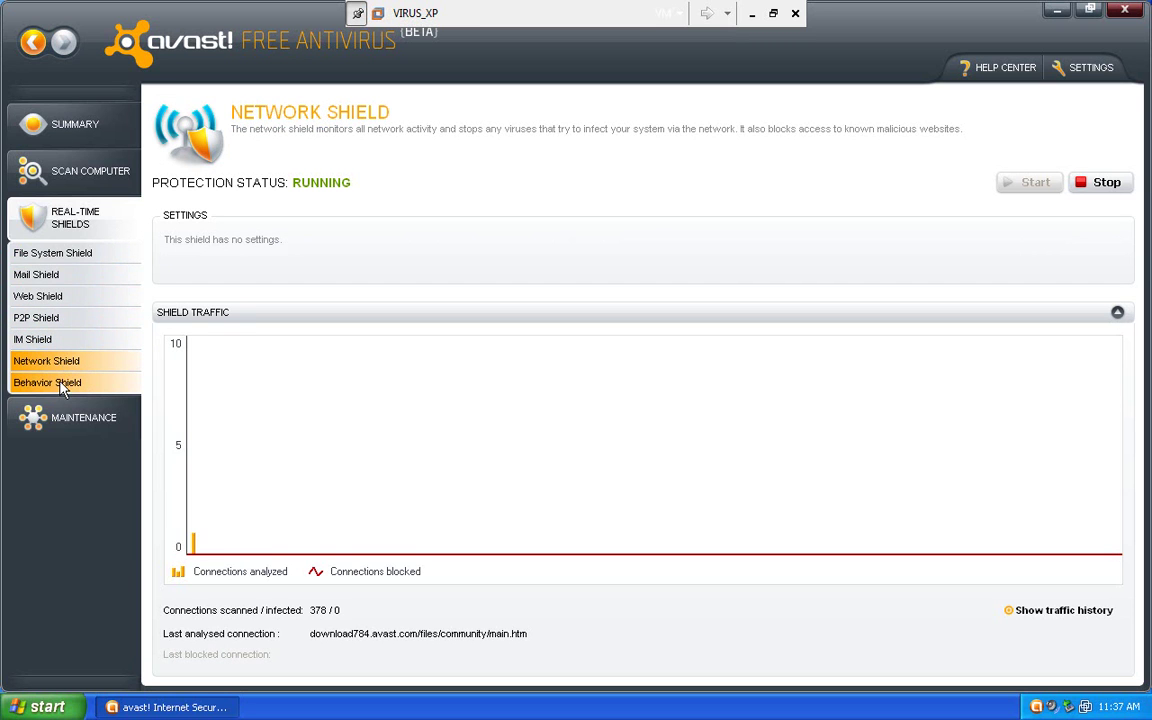
click(62, 385)
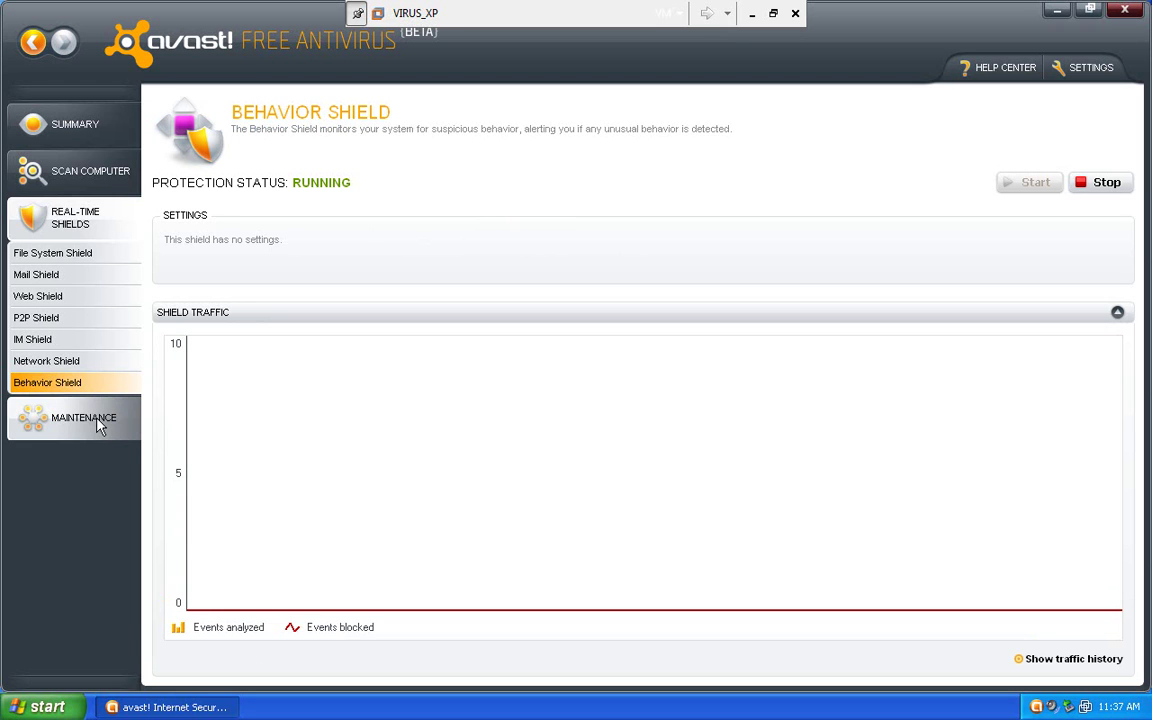
- Start the engine and virus definitions update from Maintenance > Update, then view the Virus Chest
click(95, 421)
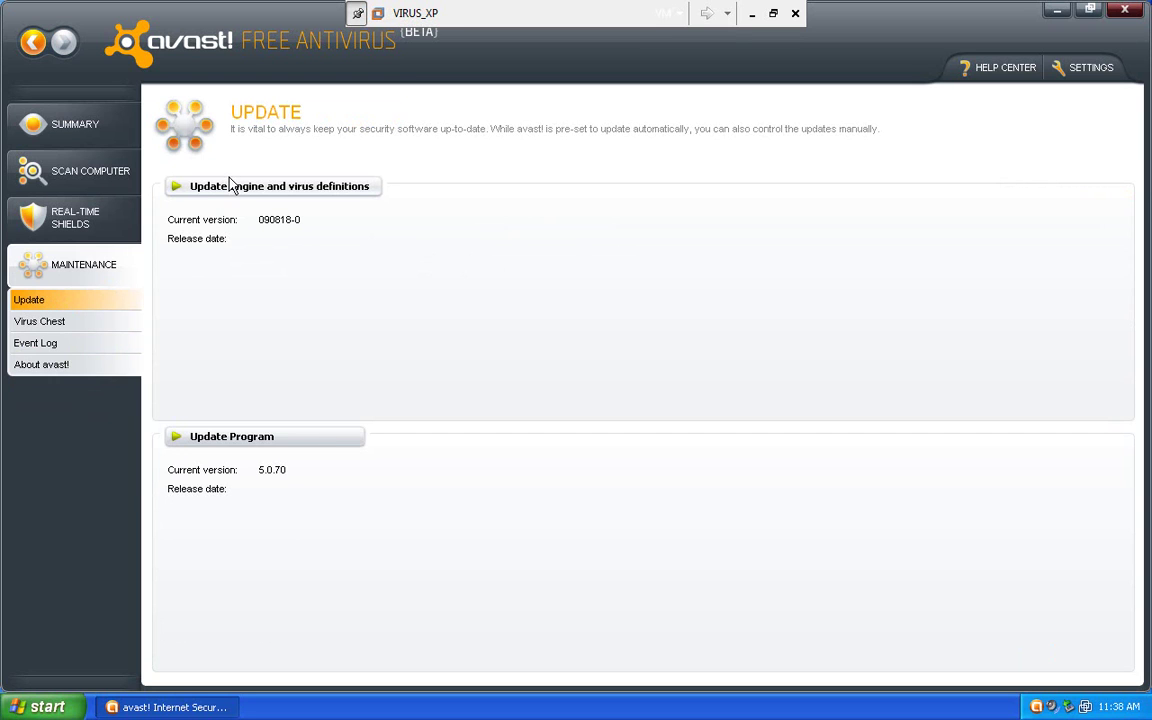
click(245, 441)
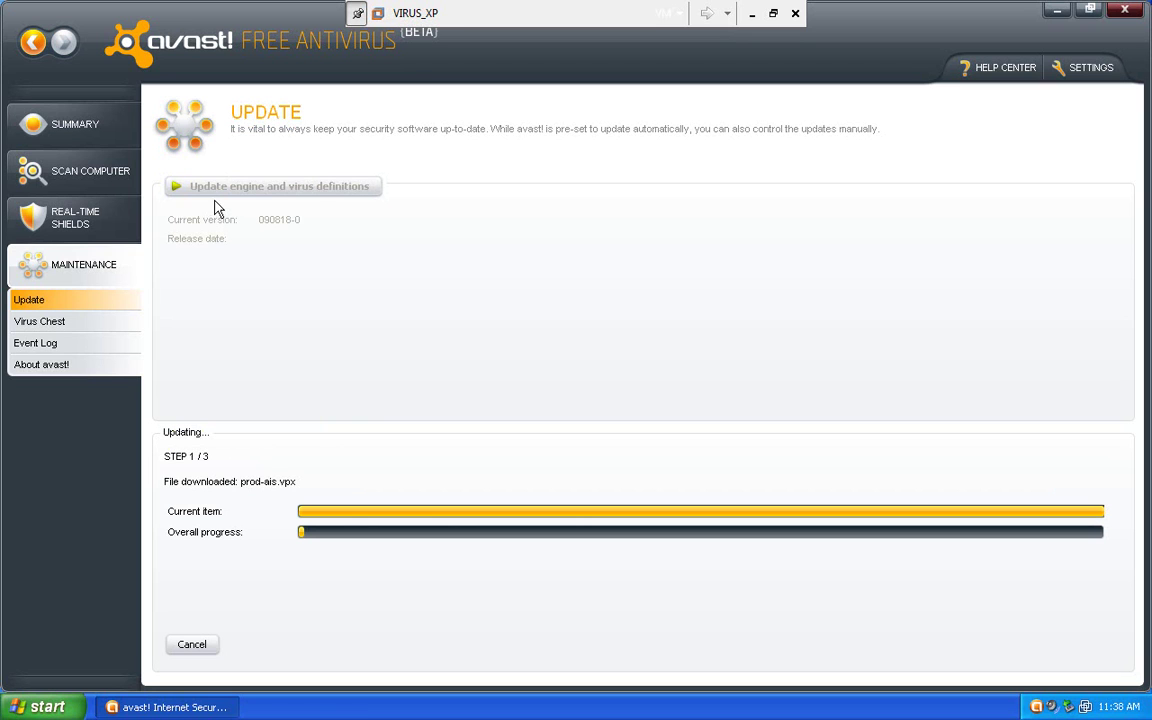
click(77, 323)
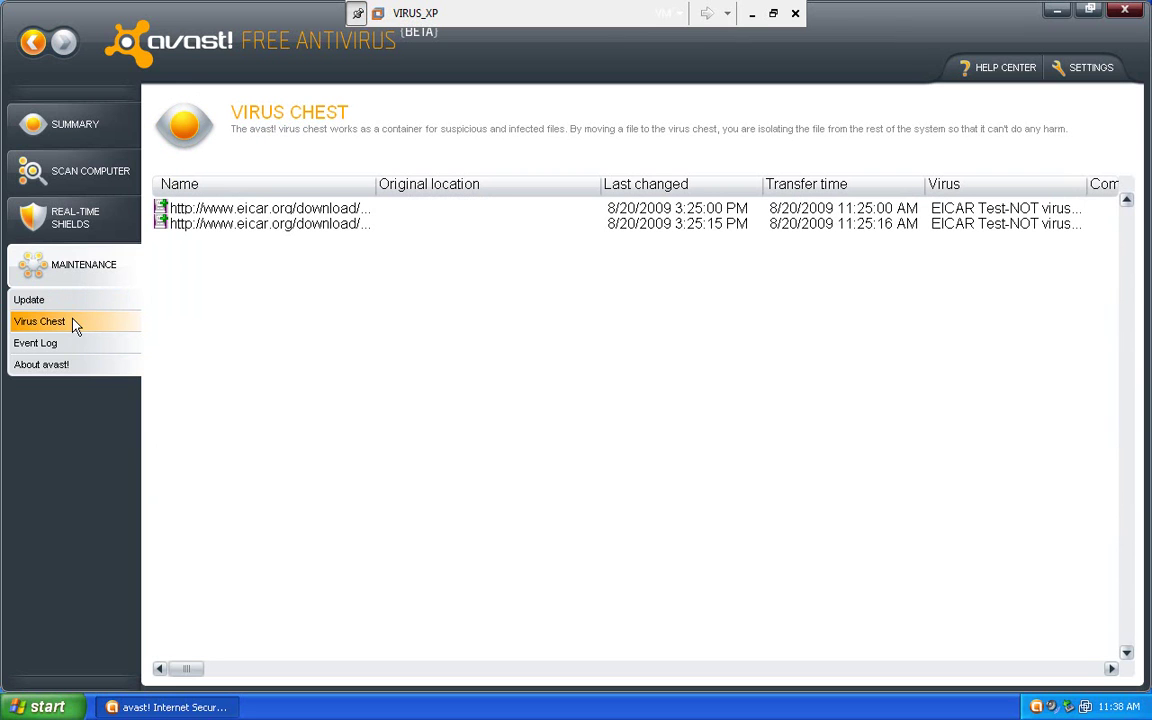
- Widen the Virus Chest Name column to show the eicar.com and eicarcom2.zip URLs, then view the Event Log
click(290, 209)
click(295, 225)
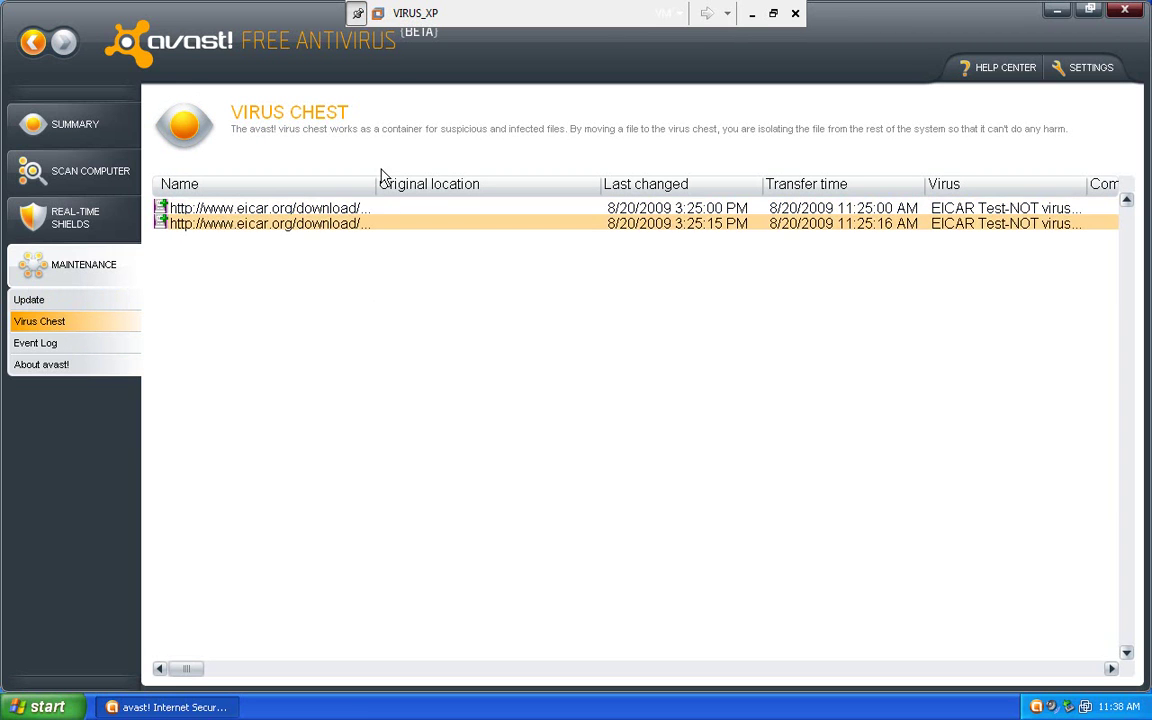
drag(375, 183, 528, 168)
click(320, 208)
click(362, 226)
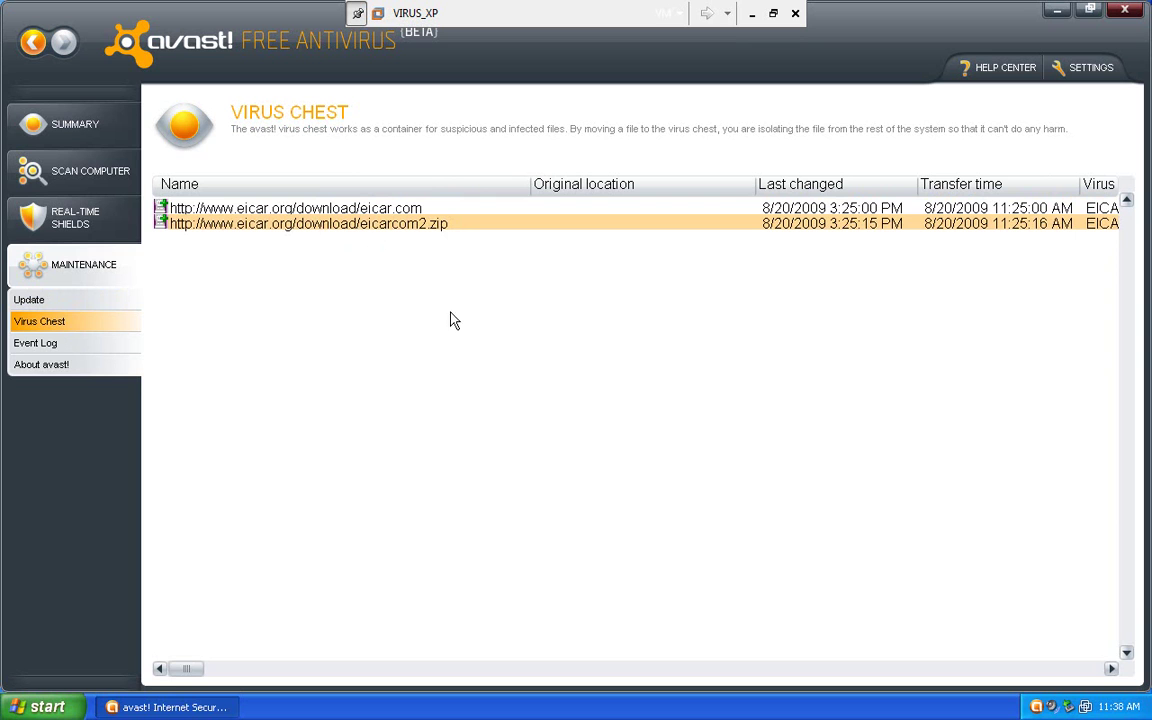
drag(192, 670, 1124, 630)
click(31, 340)
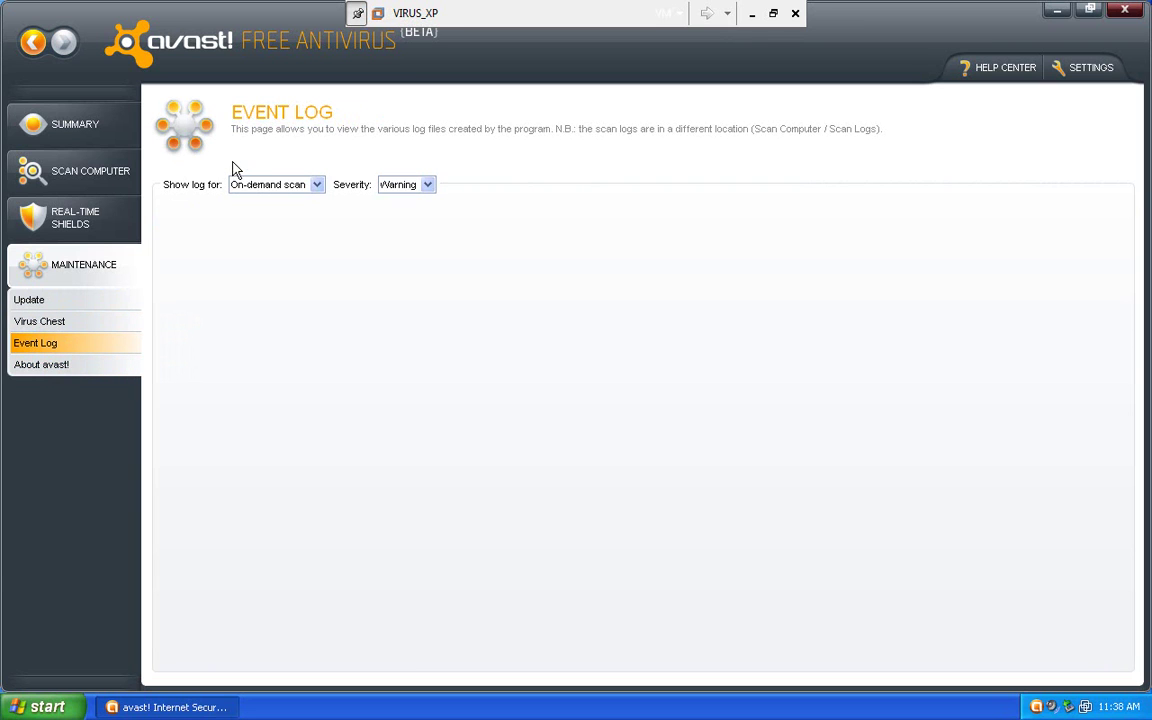
- Filter the event log to Real-time Shields entries at Info severity
click(250, 187)
click(421, 186)
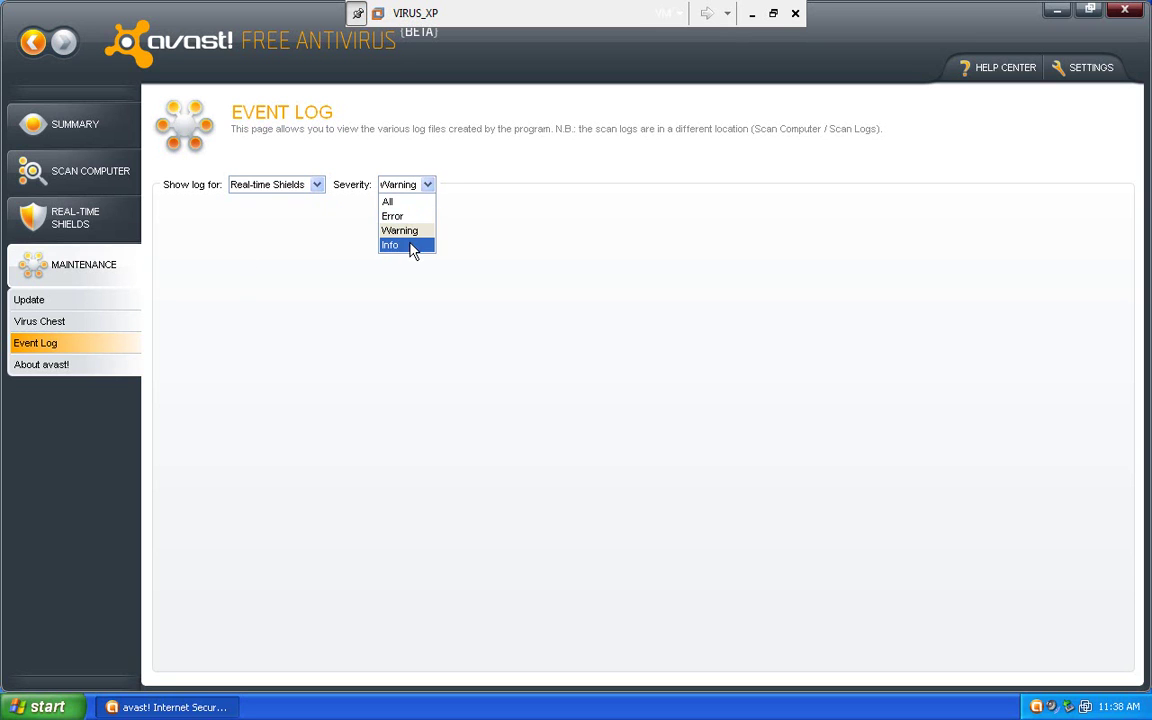
click(410, 246)
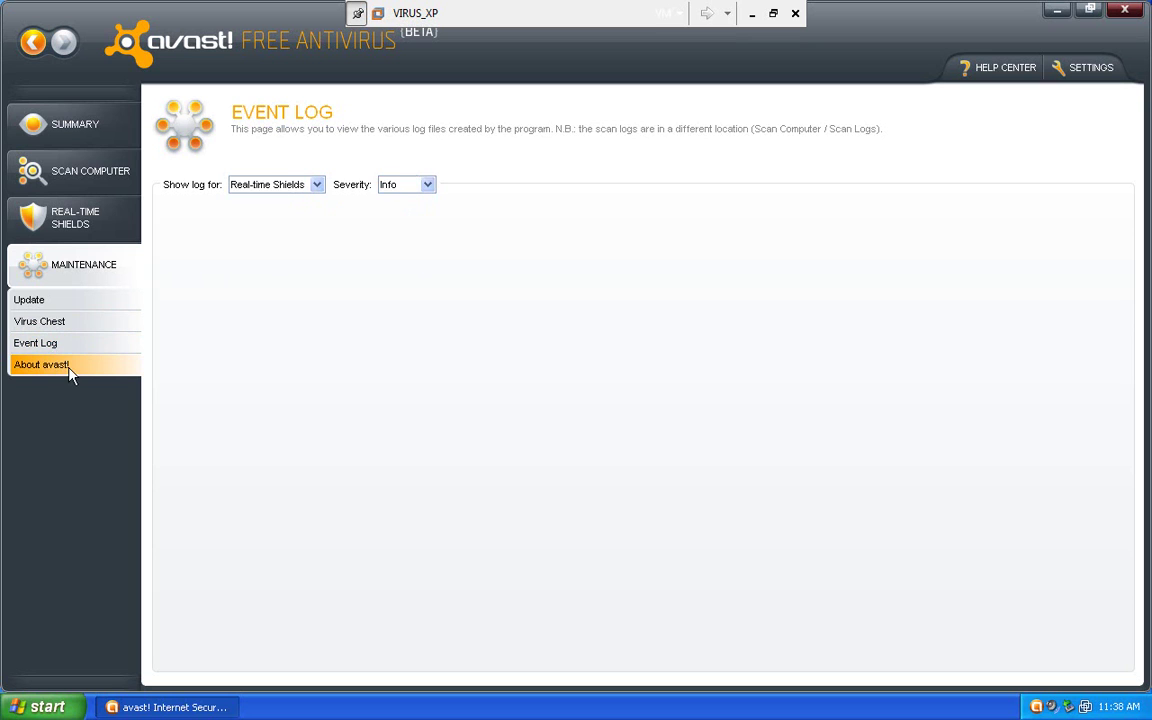
- View the About avast! page, then the File System Shield status page
click(66, 367)
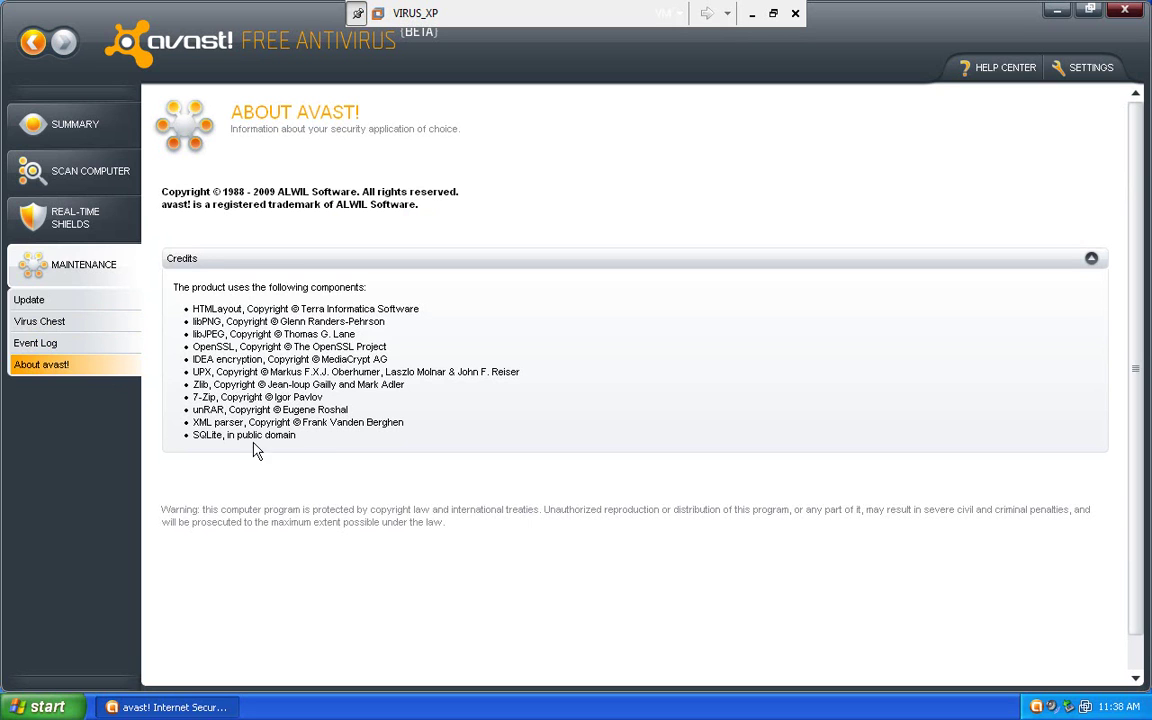
click(84, 116)
click(32, 43)
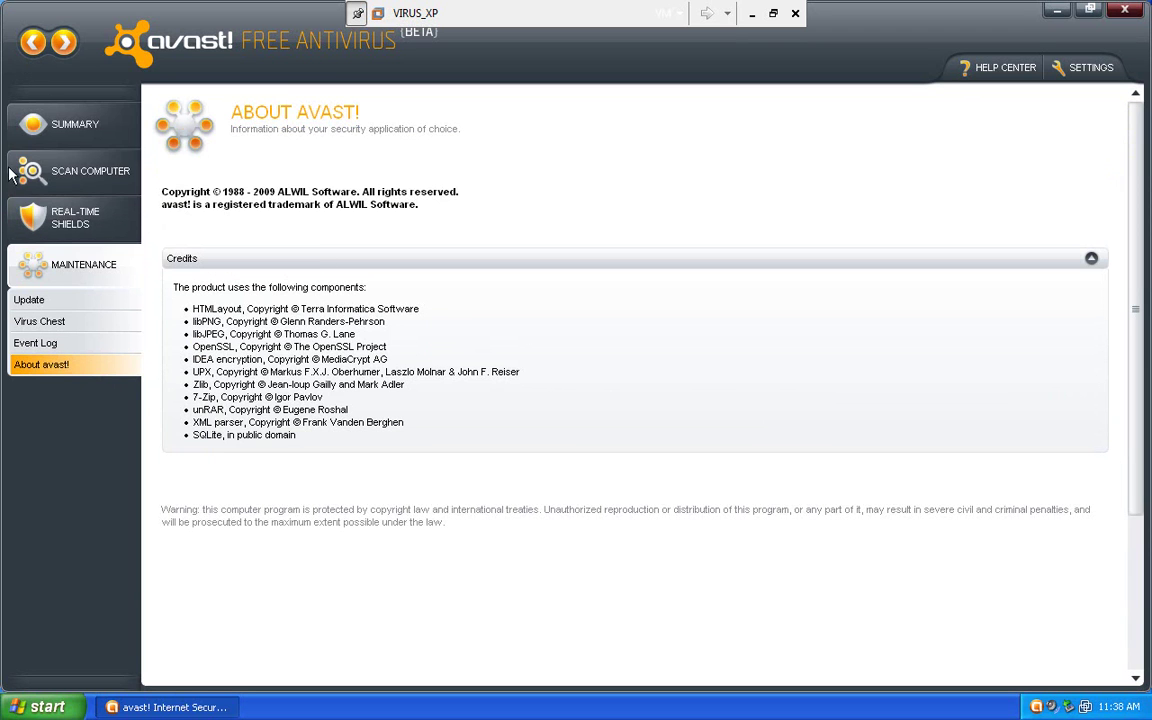
click(46, 220)
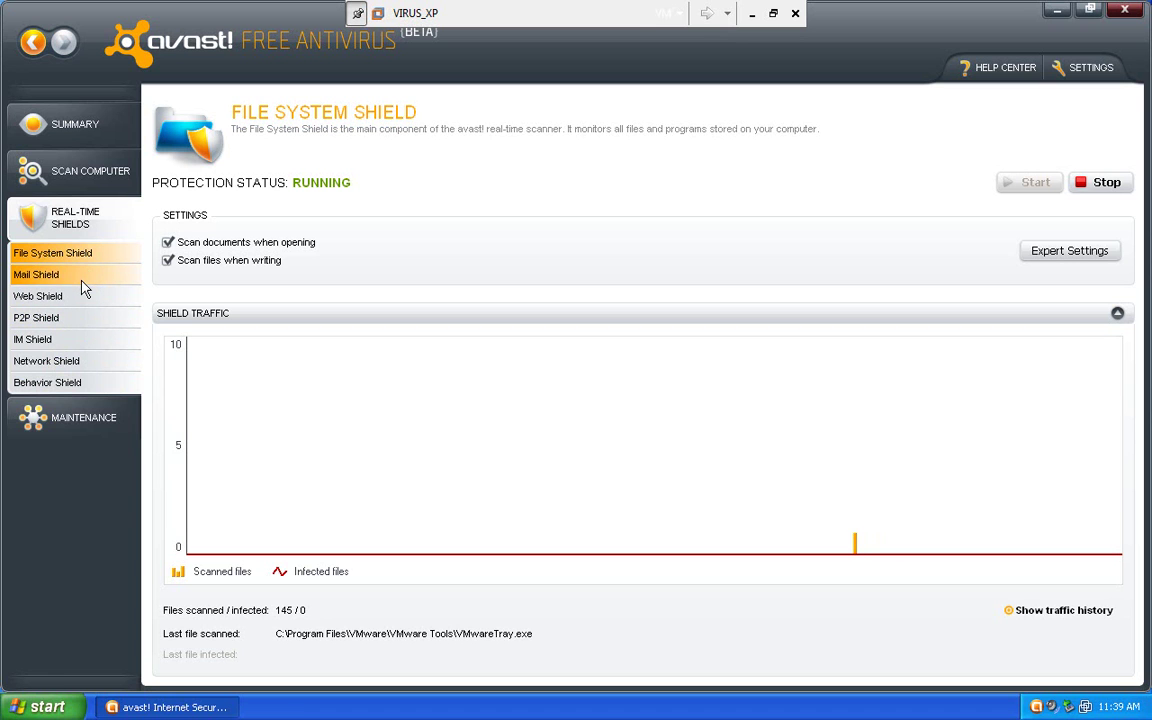
- Check the running engine and definitions update on the Maintenance Update page
click(92, 416)
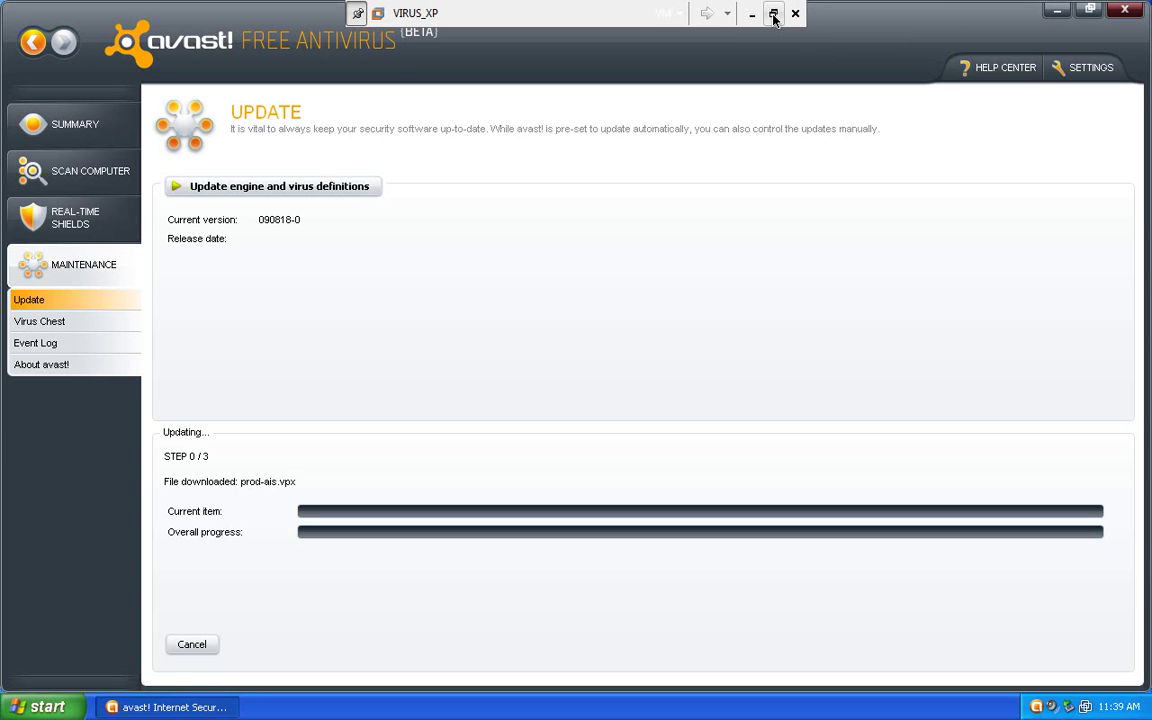
- Exit VMware full-screen mode to show the VIRUS_XP machine in its window
click(774, 14)
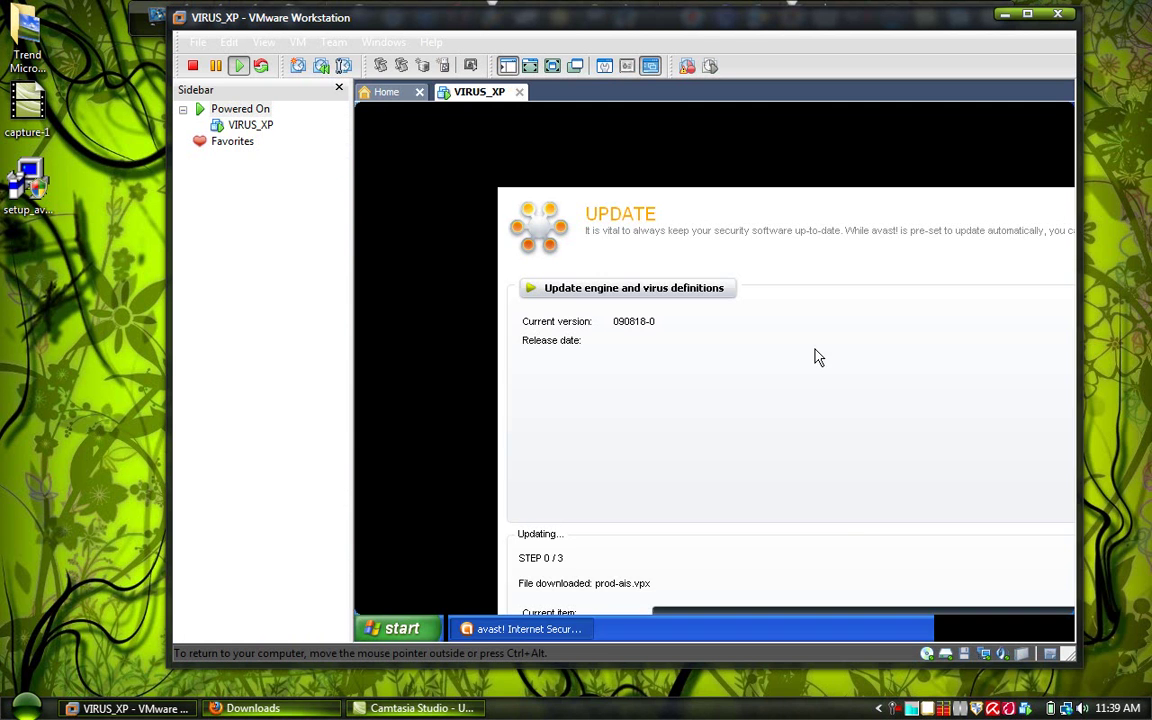